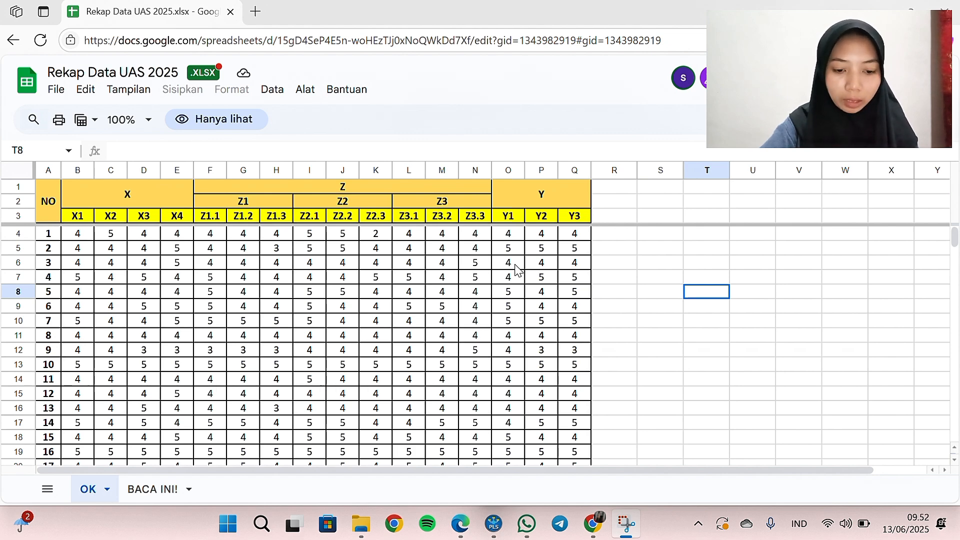
Switch to SmartPLS and create a new project named "EAS Anmull"
{"action": "left_click", "coordinate": [494, 523]}
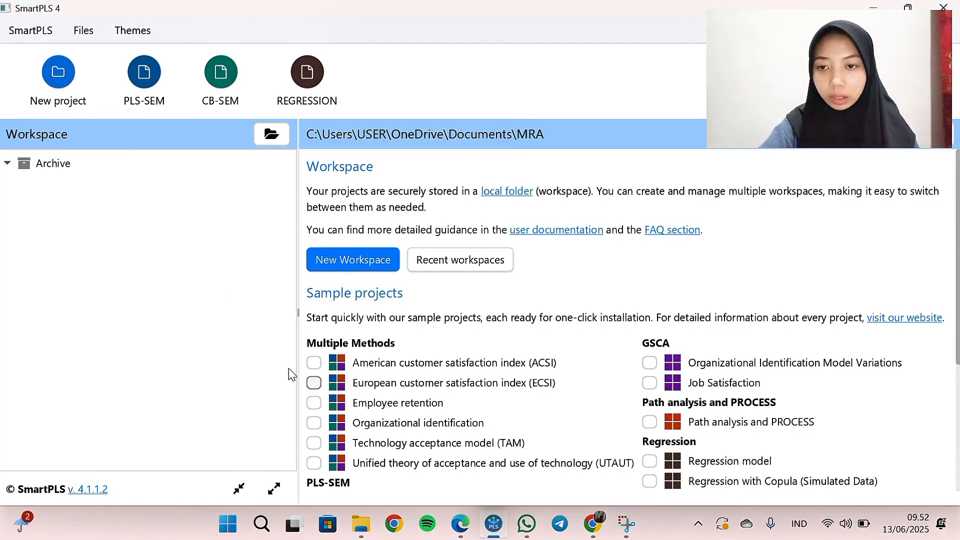
{"action": "left_click", "coordinate": [65, 73]}
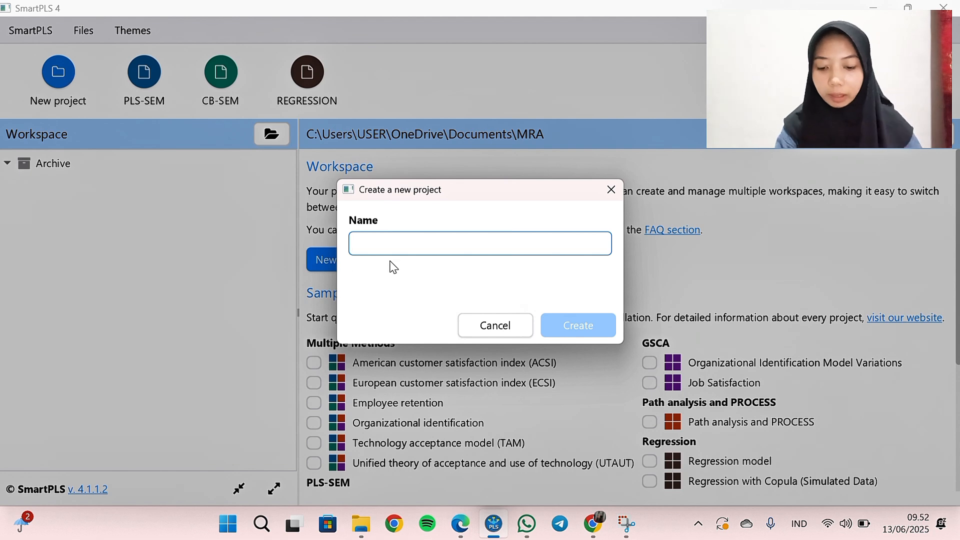
{"action": "type", "text": "EA"}
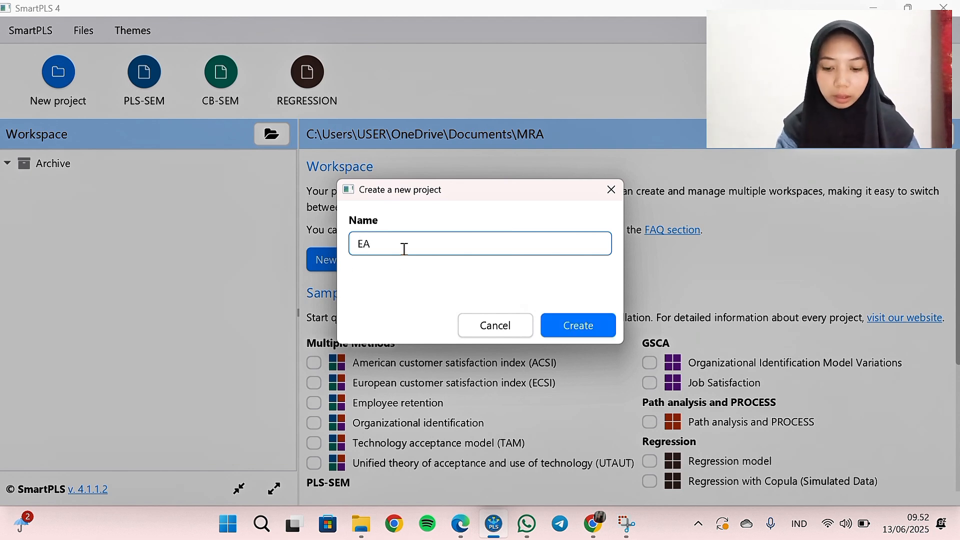
{"action": "type", "text": "S Ab"}
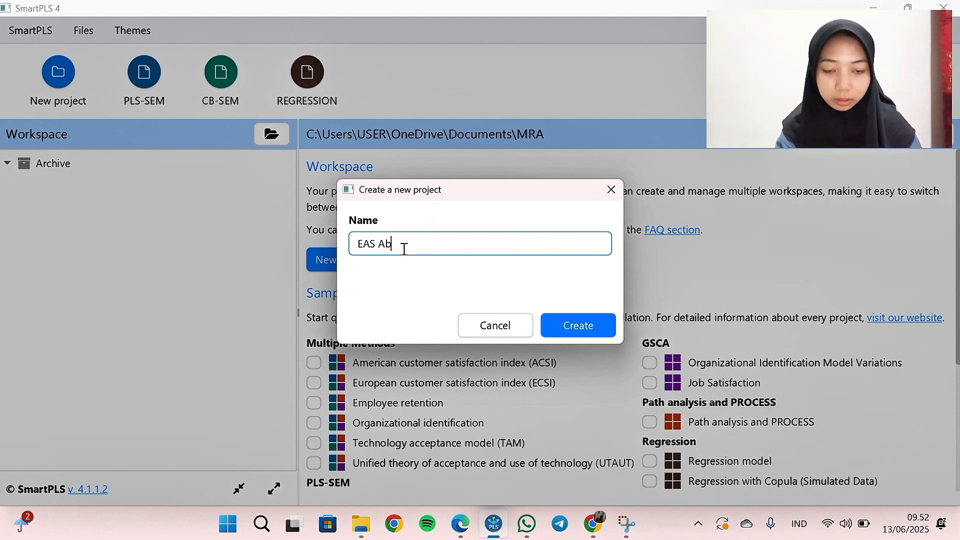
{"action": "key", "text": "BackSpace"}
{"action": "type", "text": "nm"}
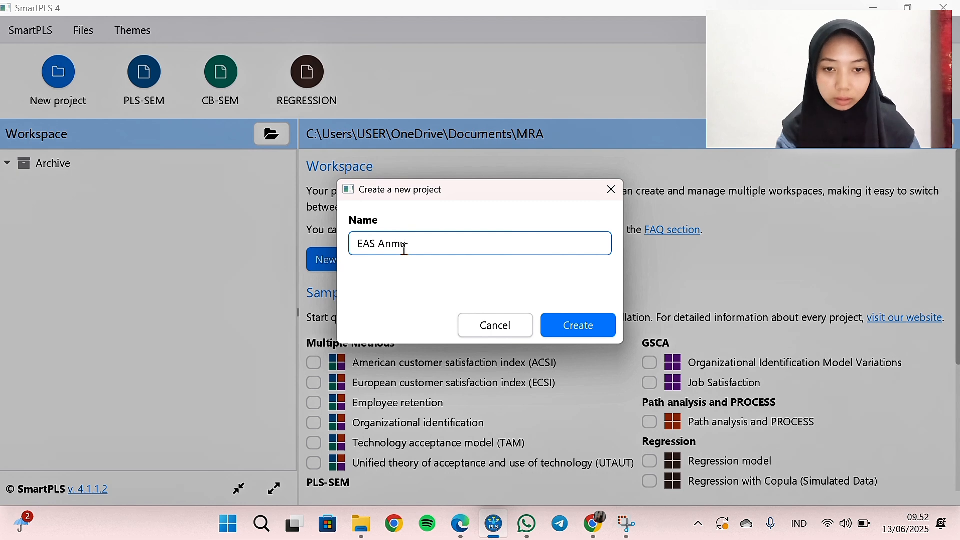
{"action": "type", "text": "all"}
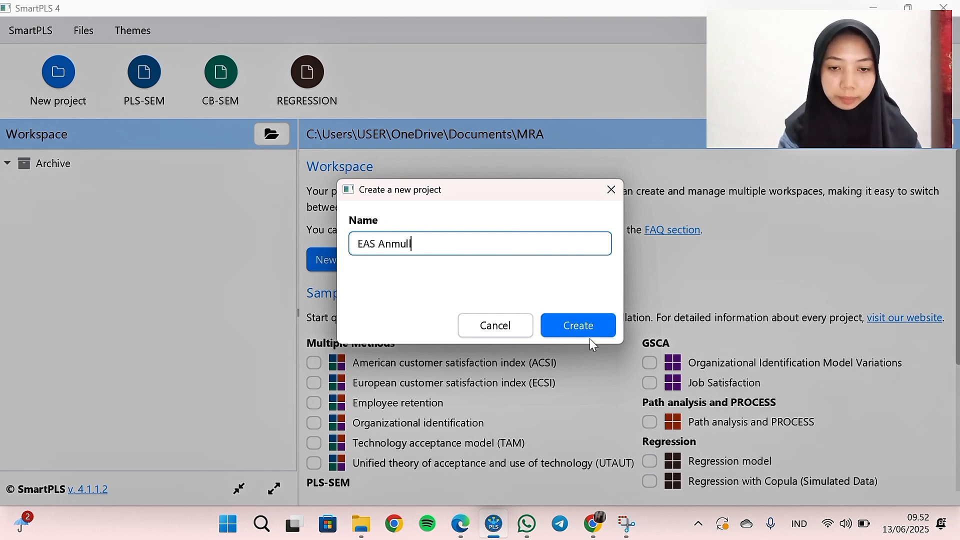
{"action": "left_click", "coordinate": [580, 328]}
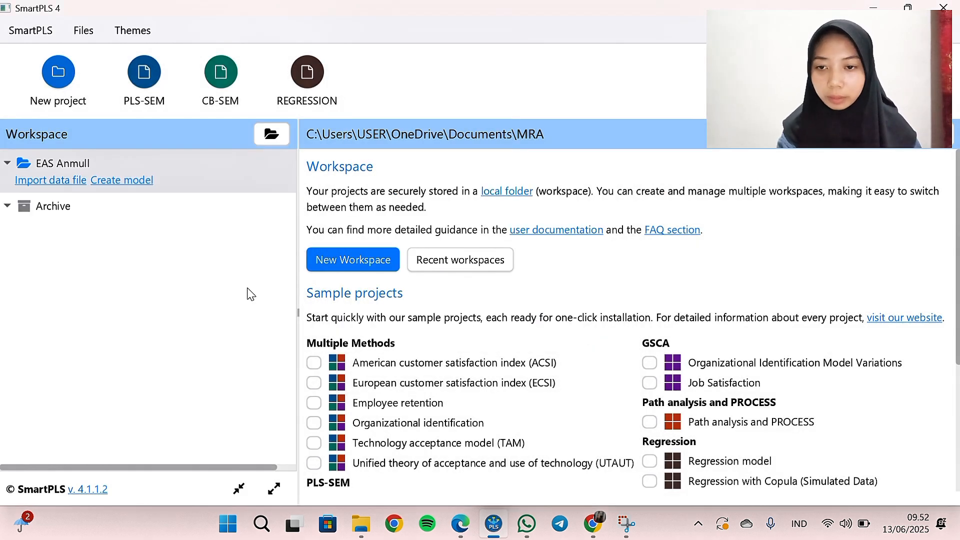
Import the data file "data uas nw" into the EAS Anmull project with all indicators included, and return to the workspace
{"action": "left_click", "coordinate": [75, 181]}
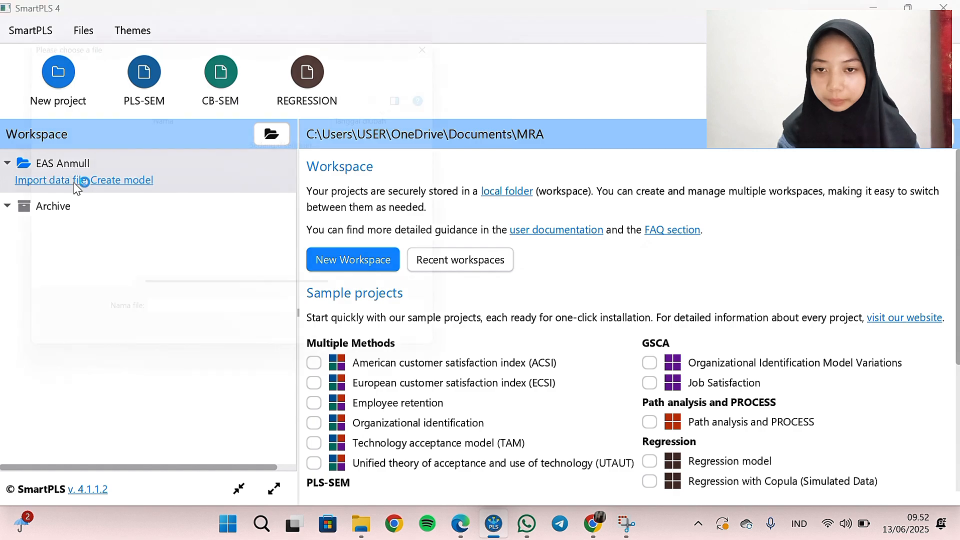
{"action": "double_click", "coordinate": [202, 155]}
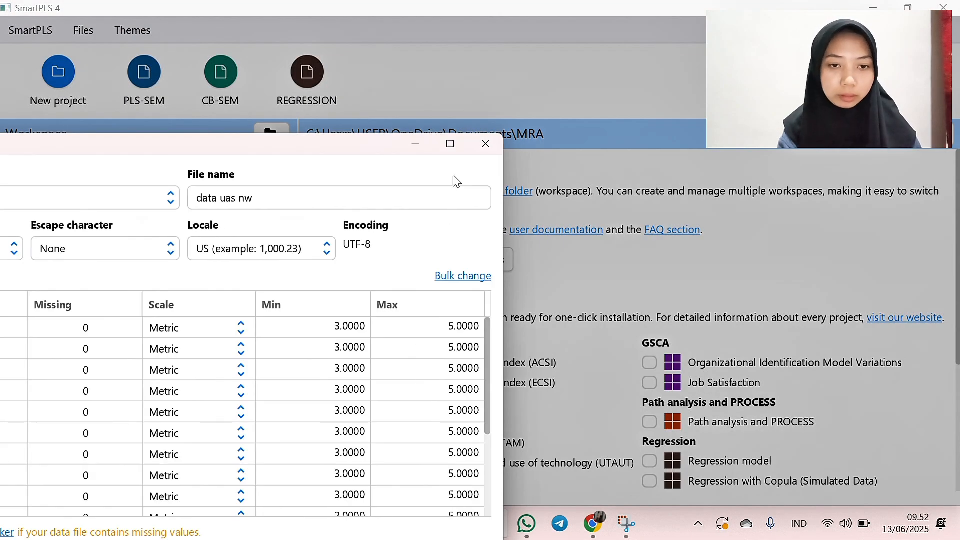
{"action": "left_click", "coordinate": [450, 145]}
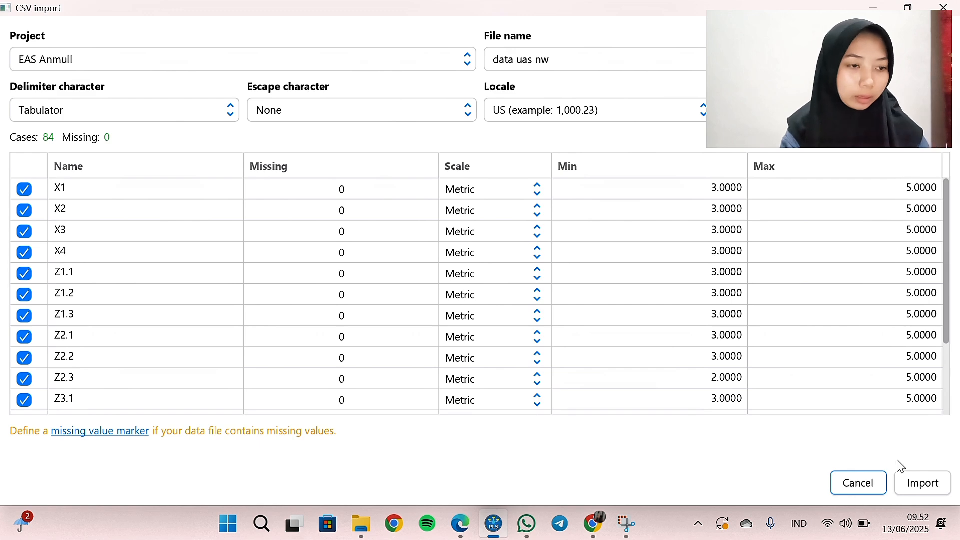
{"action": "left_click", "coordinate": [945, 483]}
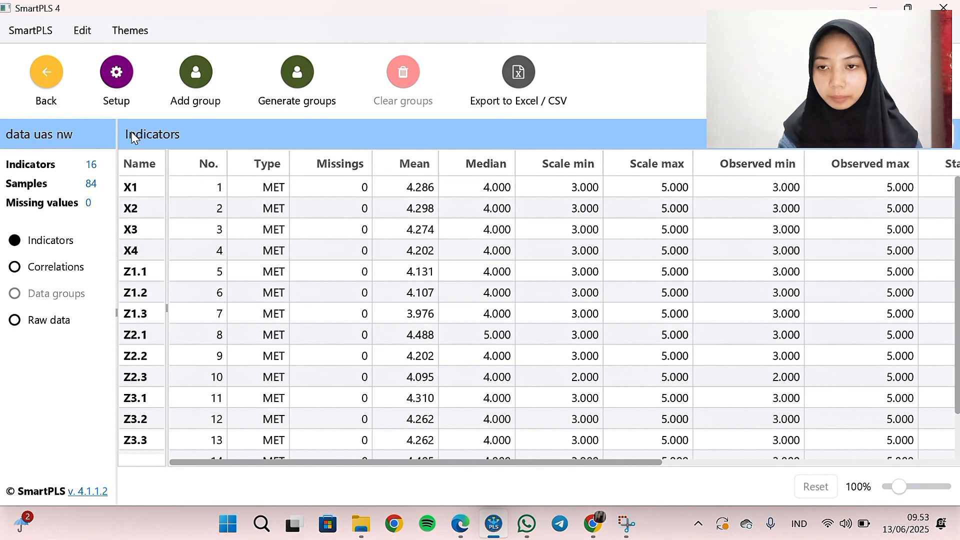
{"action": "left_click", "coordinate": [47, 76]}
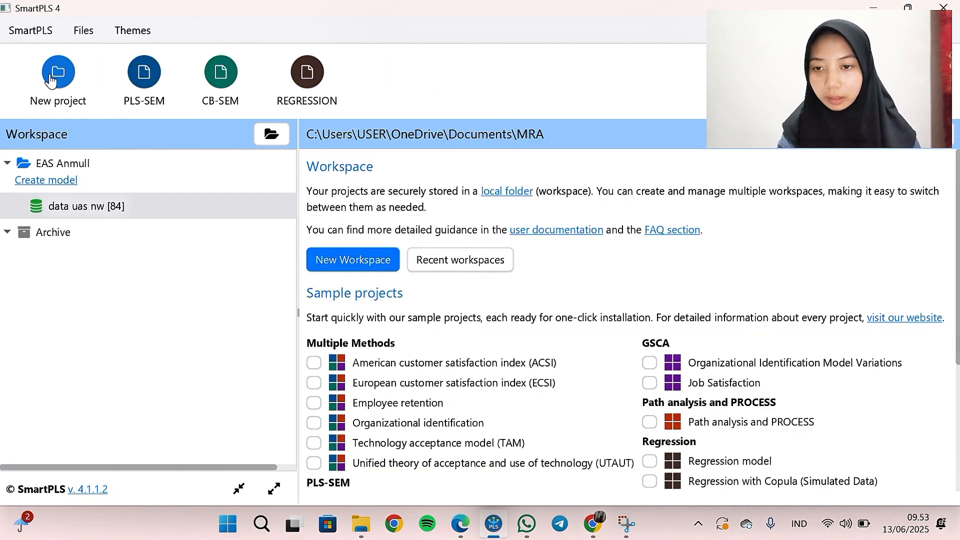
Create a PLS-SEM model named "EAS" in the EAS Anmull project
{"action": "left_click", "coordinate": [60, 181]}
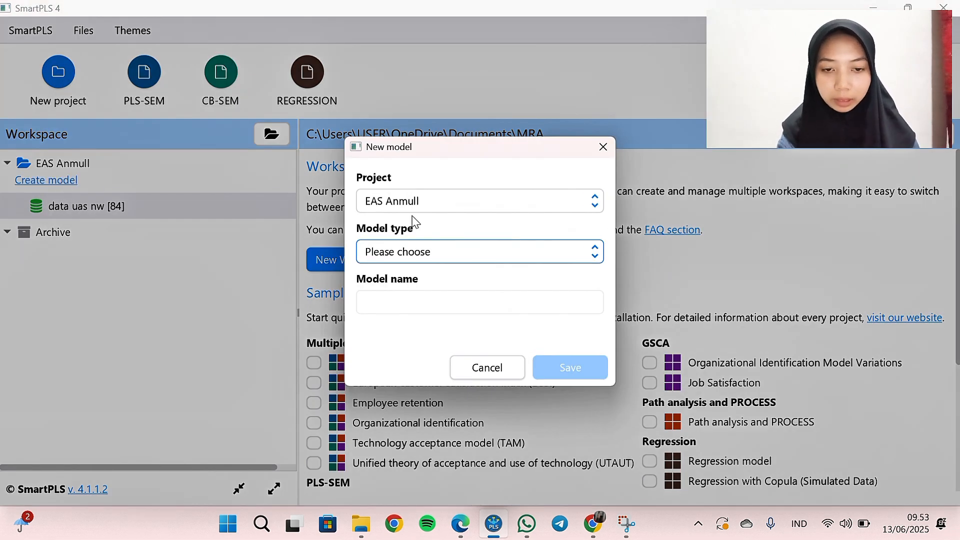
{"action": "left_click", "coordinate": [457, 252]}
{"action": "left_click", "coordinate": [429, 287]}
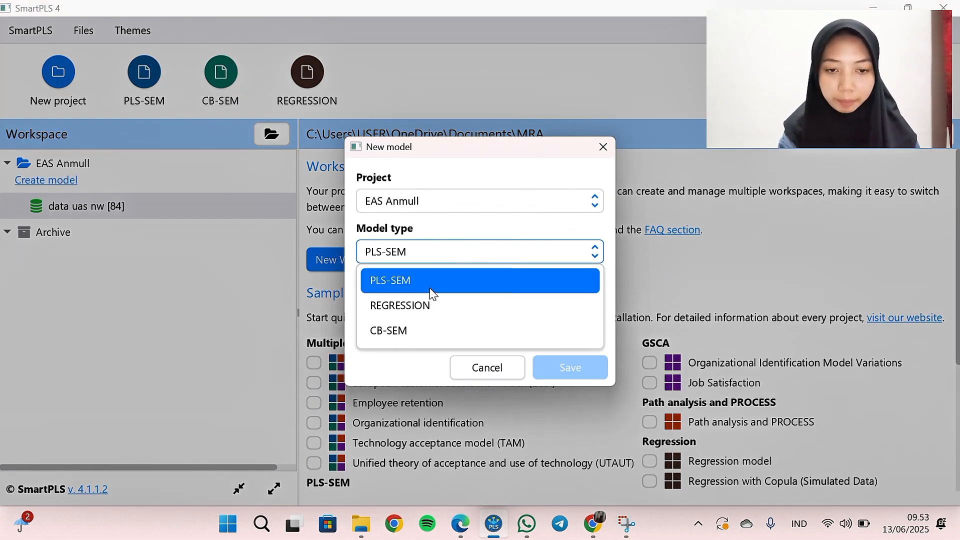
{"action": "left_click", "coordinate": [415, 306]}
{"action": "type", "text": "EAS"}
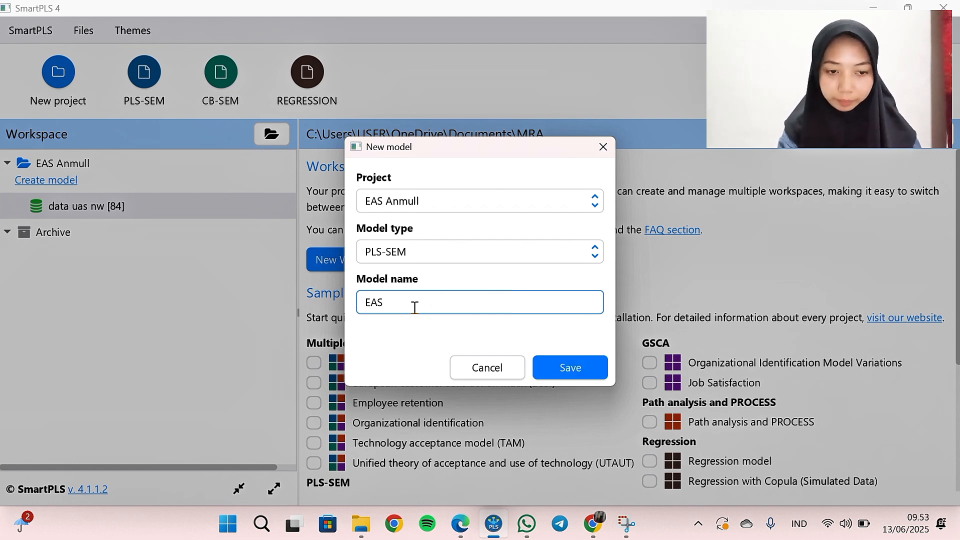
{"action": "left_click", "coordinate": [589, 368]}
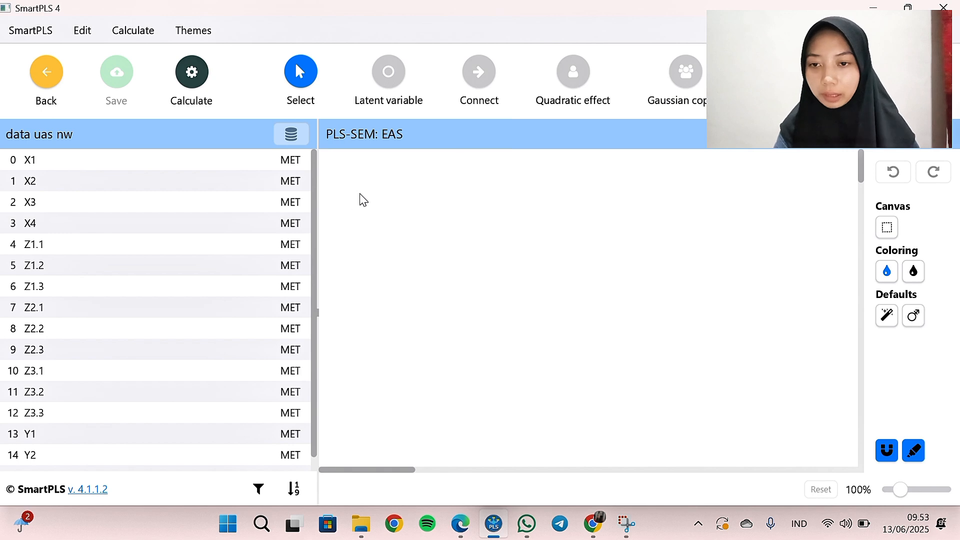
Add a latent variable named "kepuasan pelanggan" with indicators X1 to X4 near the canvas's upper-left corner
{"action": "left_click", "coordinate": [147, 167]}
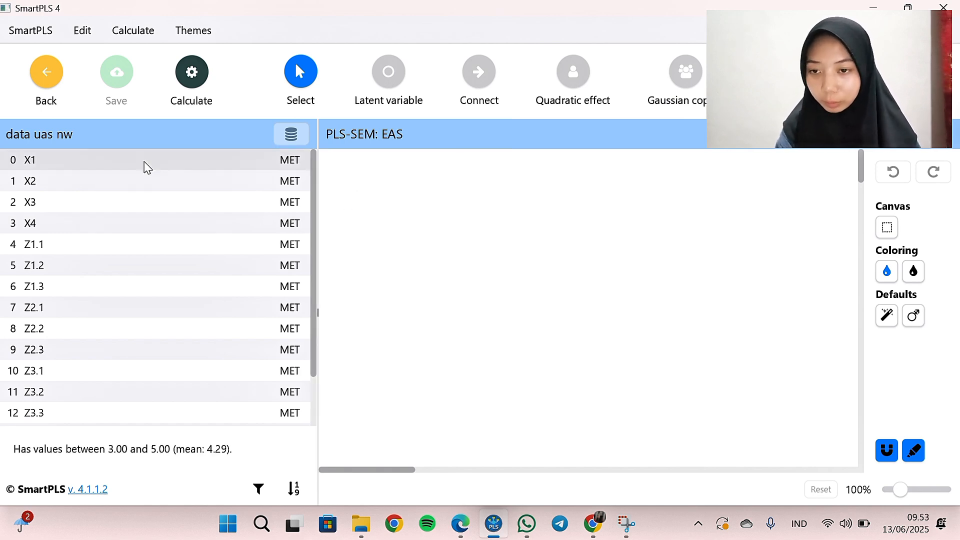
{"action": "left_click", "coordinate": [112, 226], "text": "shift"}
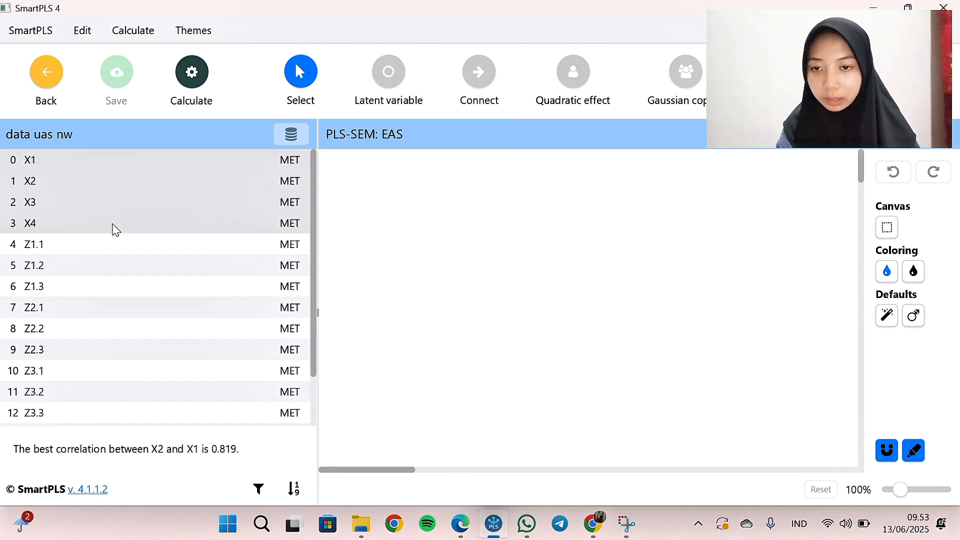
{"action": "left_click_drag", "start_coordinate": [109, 198], "coordinate": [399, 223]}
{"action": "type", "text": "k"}
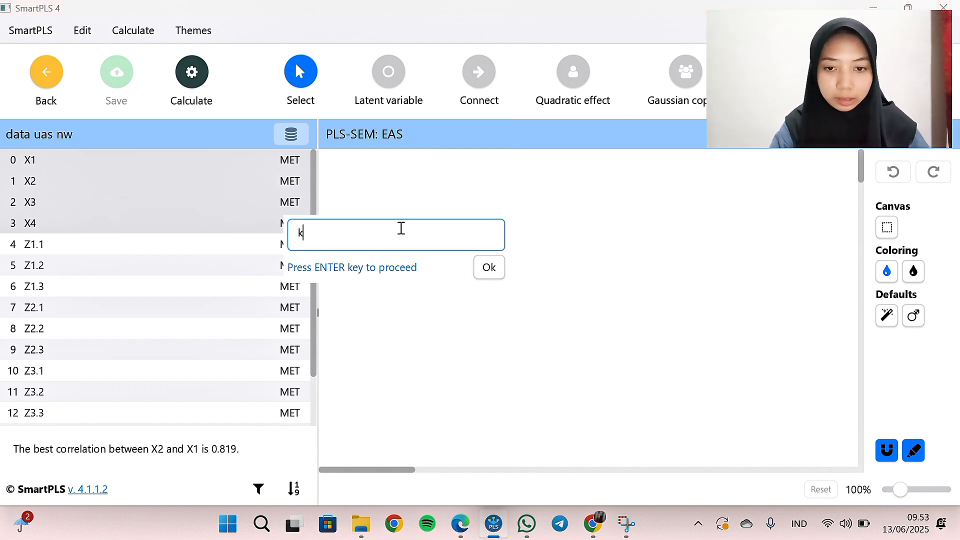
{"action": "type", "text": "epuasa"}
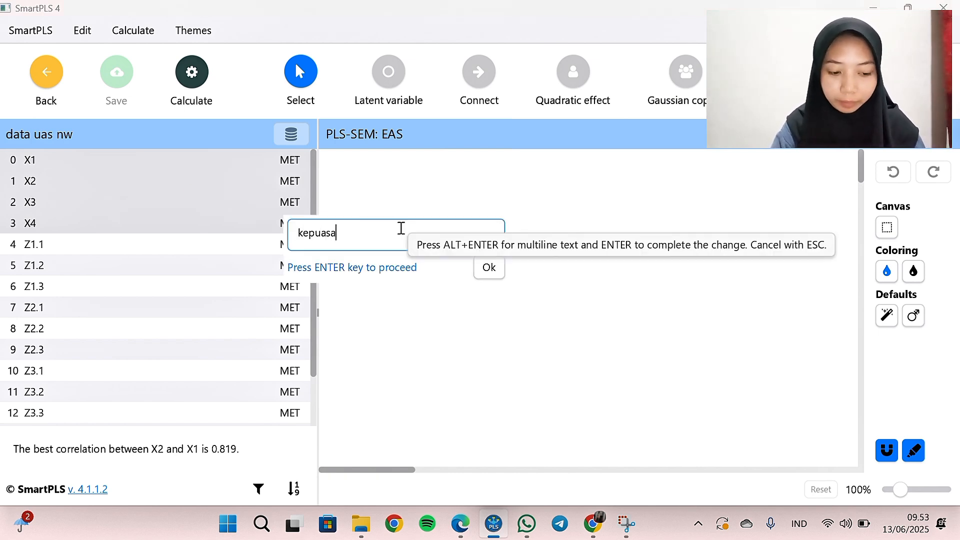
{"action": "type", "text": "n pelanggan"}
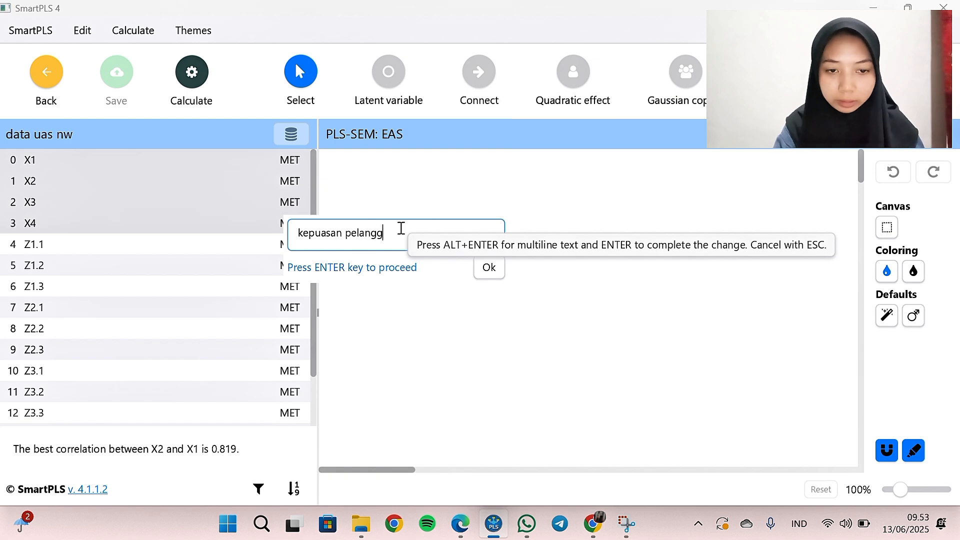
{"action": "left_click", "coordinate": [491, 270]}
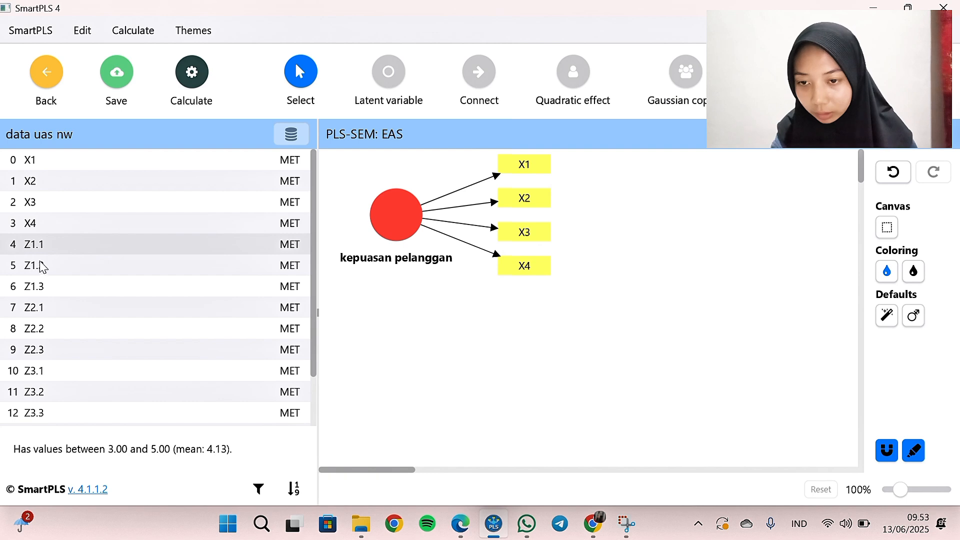
Add a latent variable named "Z1" with indicators Z1.1 to Z1.3 below kepuasan pelanggan
{"action": "left_click", "coordinate": [43, 291], "text": "shift"}
{"action": "left_click_drag", "start_coordinate": [43, 292], "coordinate": [423, 349]}
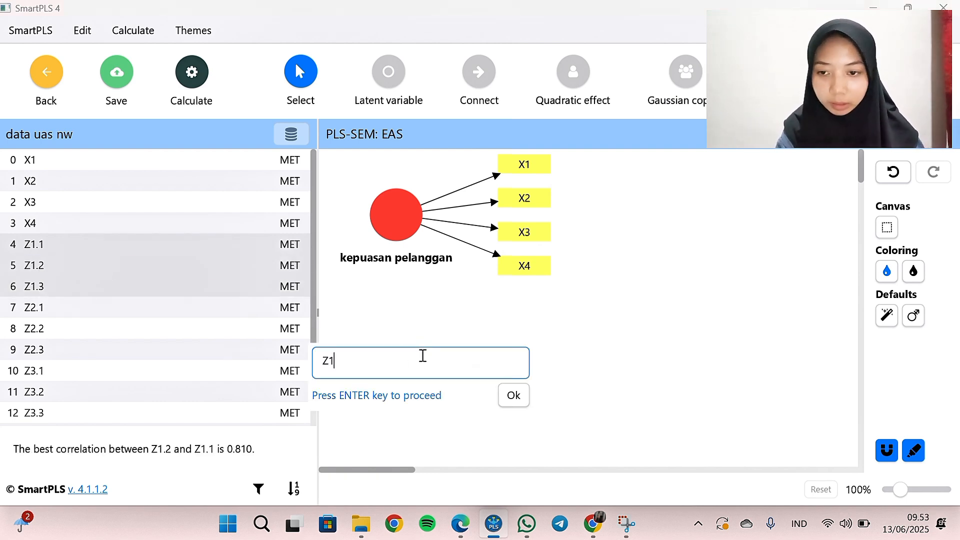
{"action": "key", "text": "Return"}
Add a latent variable named "Z2" with indicators Z2.1 to Z2.3 to the right of Z1
{"action": "left_click", "coordinate": [88, 313]}
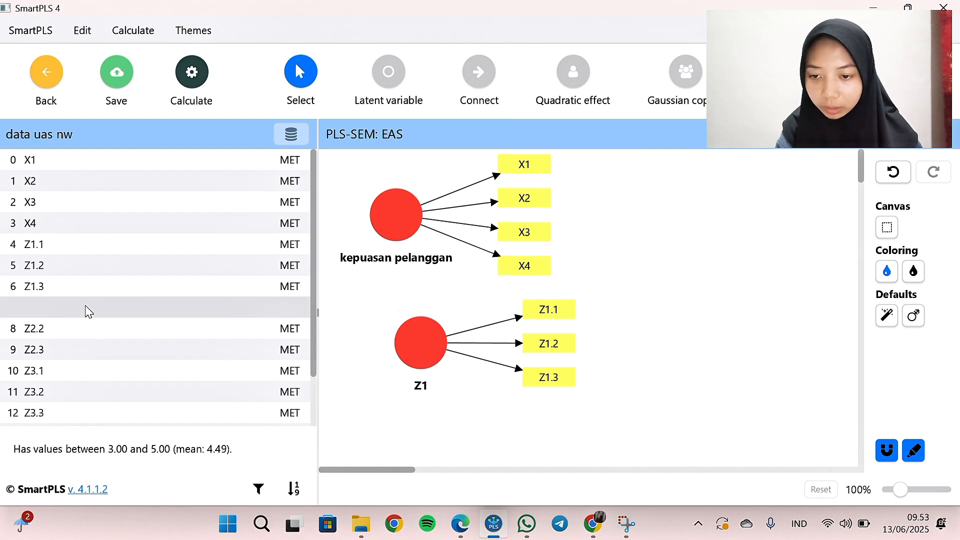
{"action": "left_click", "coordinate": [80, 350], "text": "shift"}
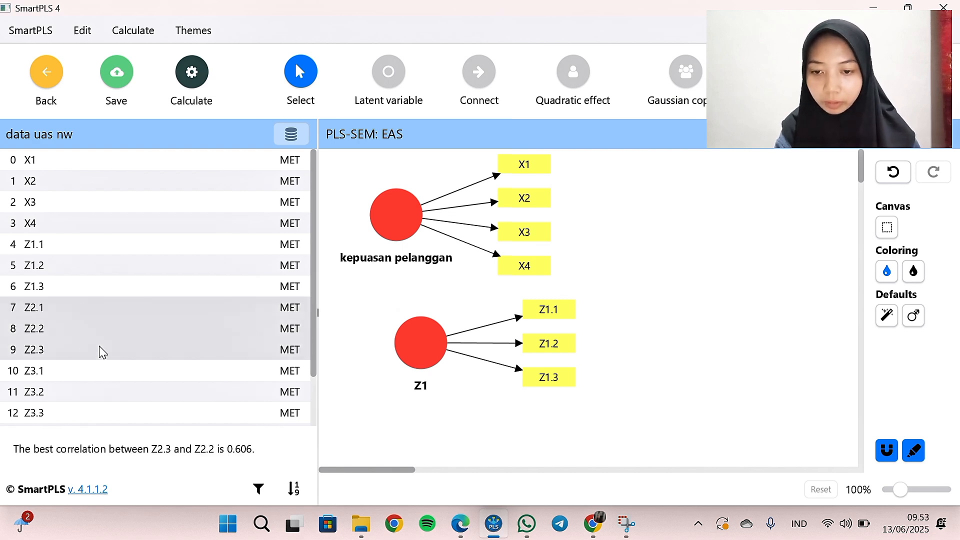
{"action": "left_click_drag", "start_coordinate": [119, 336], "coordinate": [602, 360]}
{"action": "key", "text": "BackSpace"}
{"action": "key", "text": "Return"}
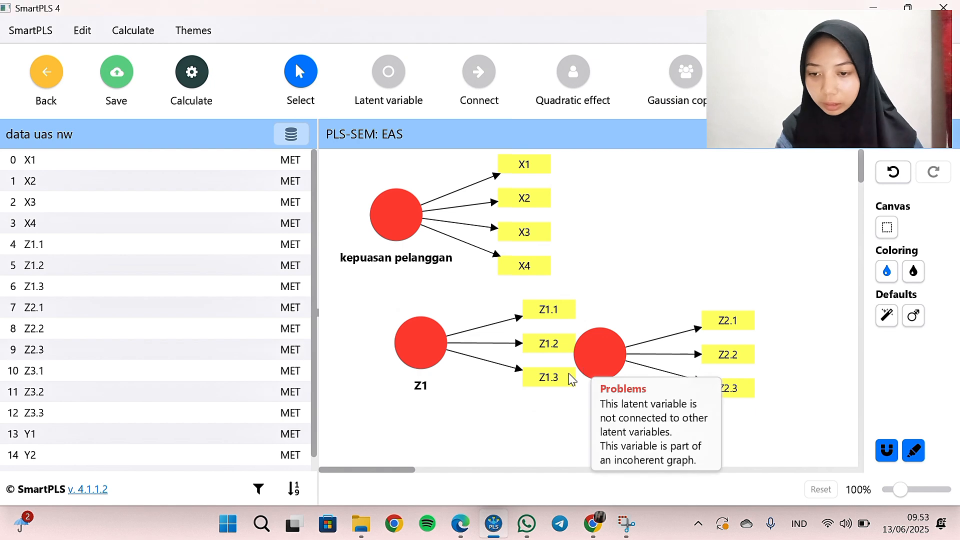
Add a latent variable named "Z3" with indicators Z3.1 to Z3.3 in free canvas space to the right of Z2
{"action": "left_click", "coordinate": [124, 371]}
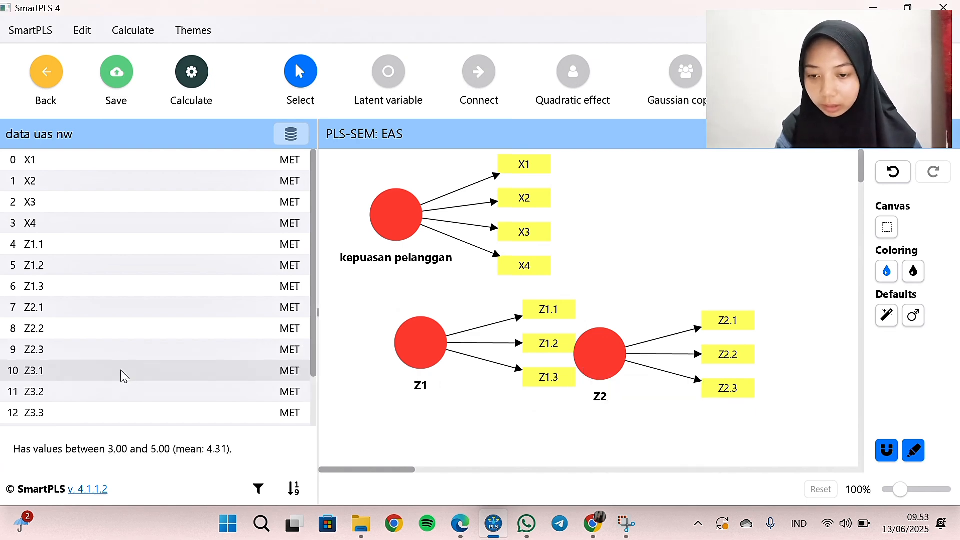
{"action": "left_click", "coordinate": [86, 418], "text": "shift"}
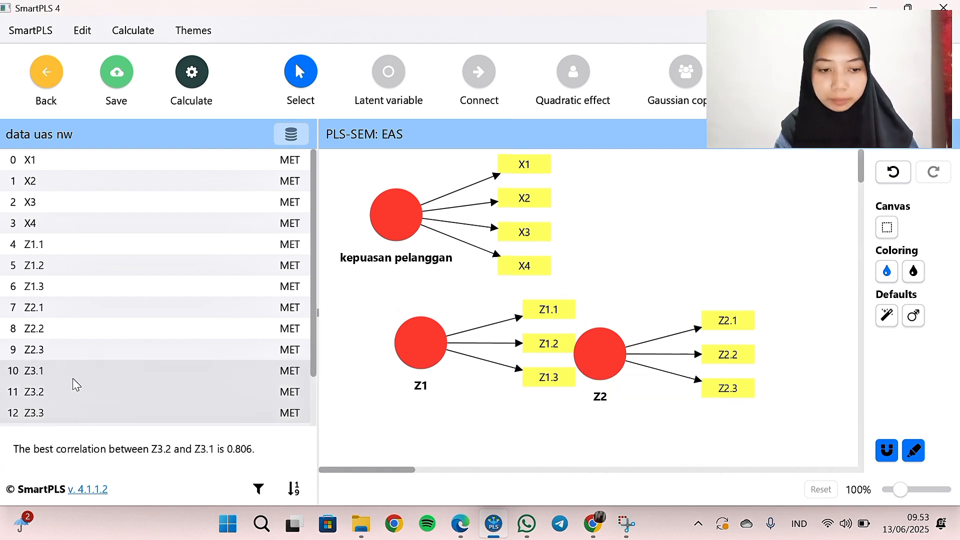
{"action": "left_click_drag", "start_coordinate": [73, 383], "coordinate": [724, 387]}
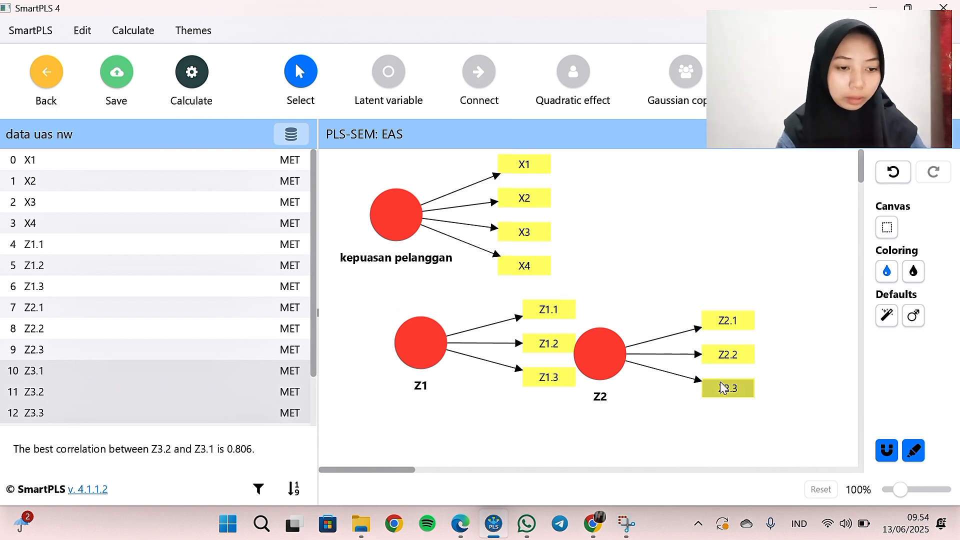
{"action": "left_click_drag", "start_coordinate": [724, 387], "coordinate": [723, 388]}
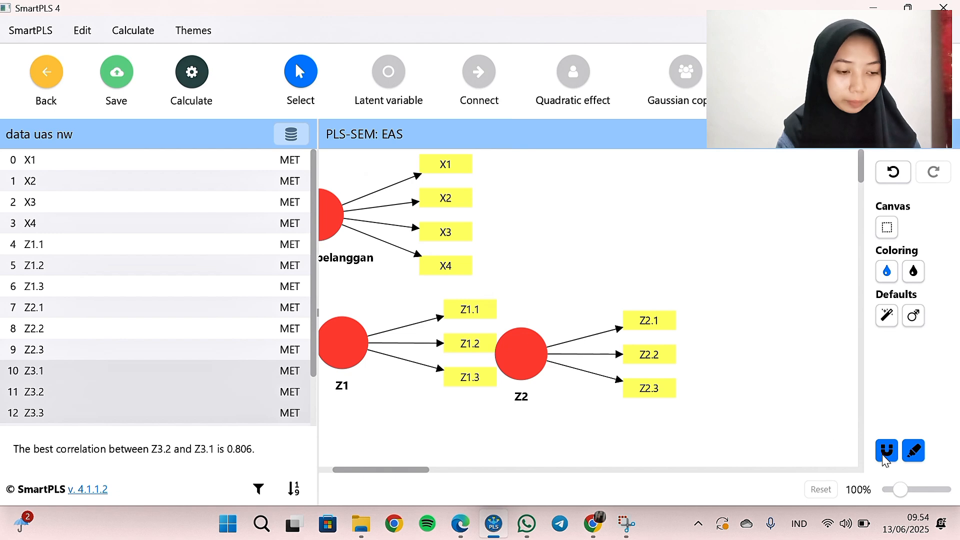
{"action": "left_click_drag", "start_coordinate": [902, 490], "coordinate": [863, 485]}
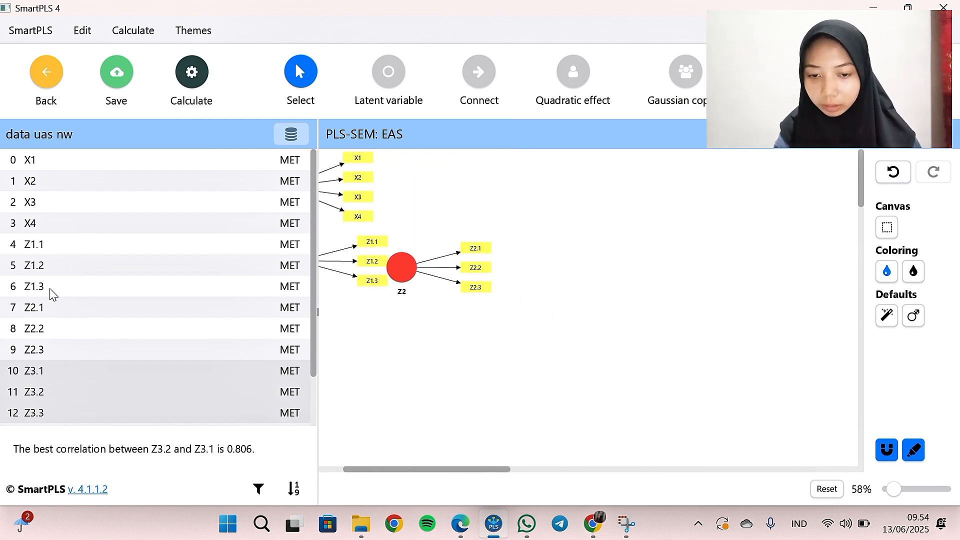
{"action": "left_click_drag", "start_coordinate": [88, 392], "coordinate": [535, 285]}
{"action": "key", "text": "BackSpace"}
{"action": "key", "text": "Return"}
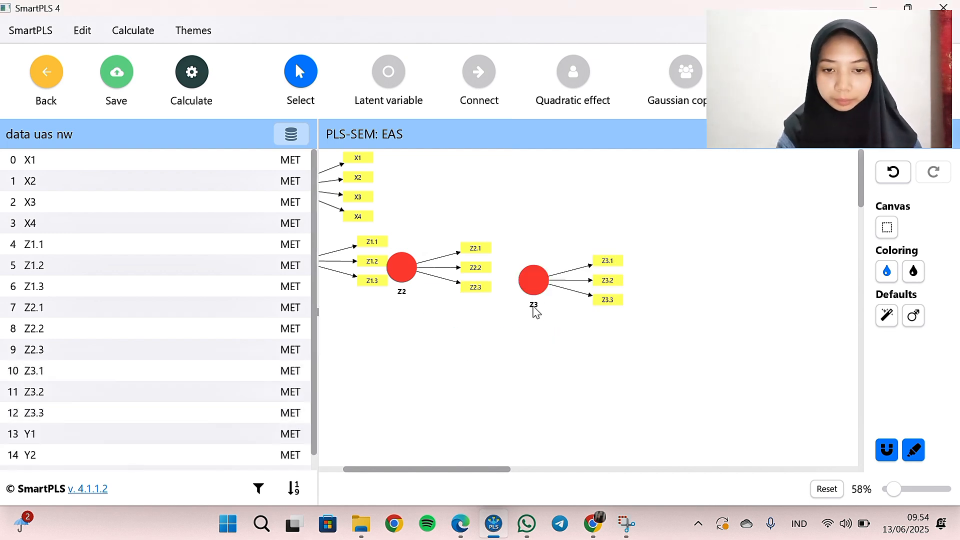
Add a latent variable named "loyalitas pelanggan" with indicators Y1 to Y3 in the free space above Z3
{"action": "scroll", "coordinate": [511, 307], "scroll_direction": "left", "scroll_amount": 3}
{"action": "scroll", "coordinate": [76, 343], "scroll_direction": "down", "scroll_amount": 1}
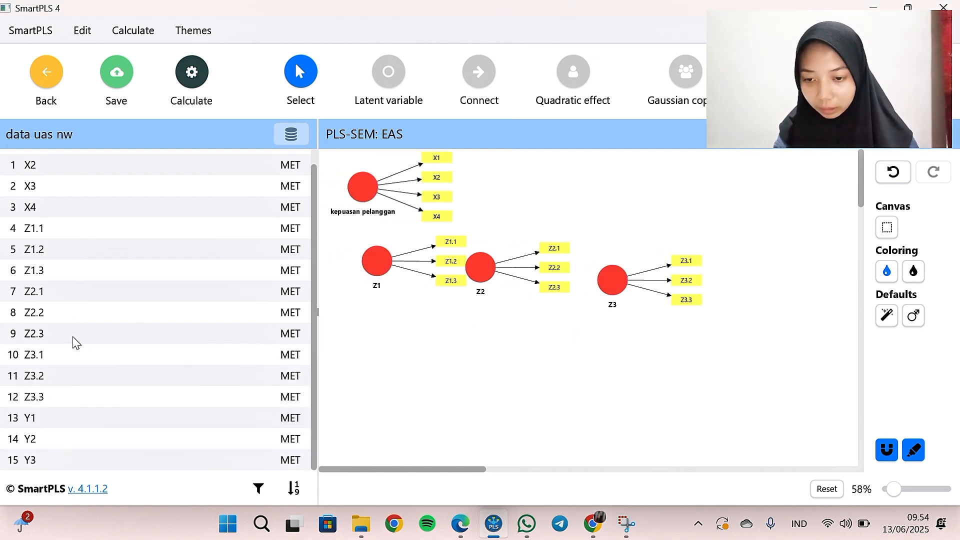
{"action": "mouse_move", "coordinate": [74, 419]}
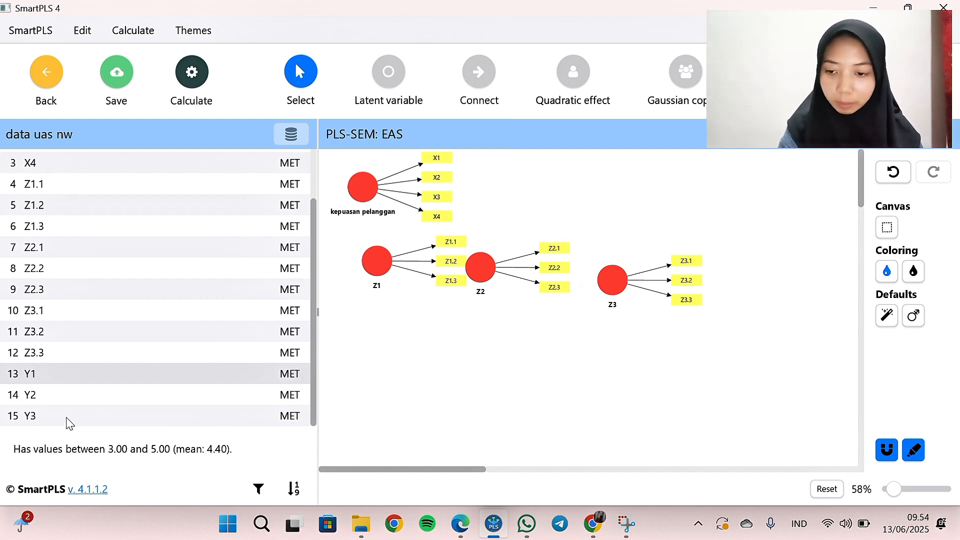
{"action": "left_click", "coordinate": [56, 418], "text": "shift"}
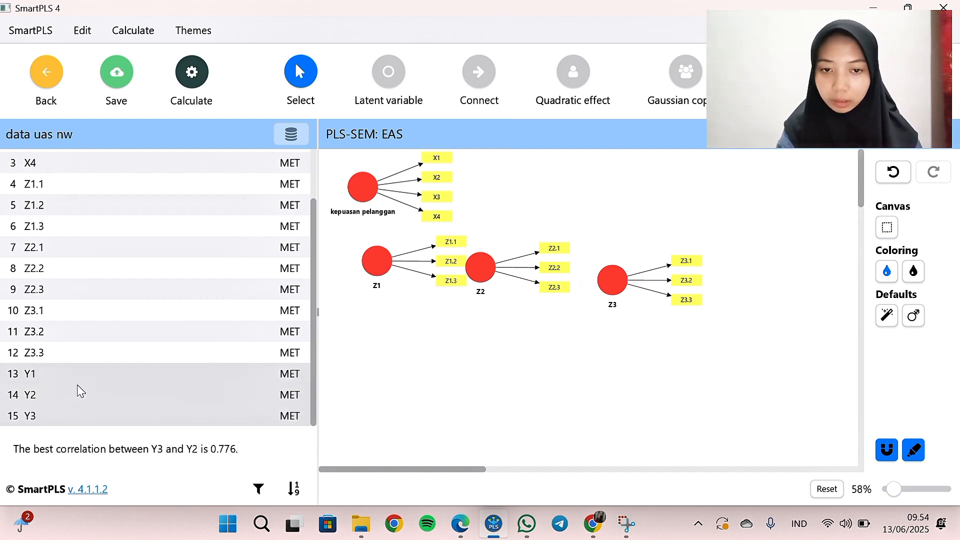
{"action": "left_click_drag", "start_coordinate": [76, 390], "coordinate": [480, 304]}
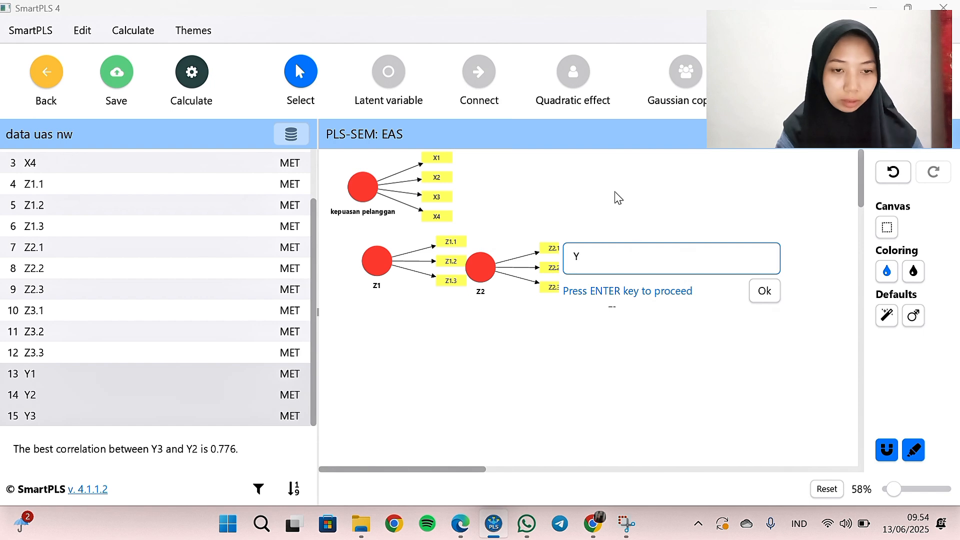
{"action": "key", "text": "BackSpace"}
{"action": "type", "text": "ke"}
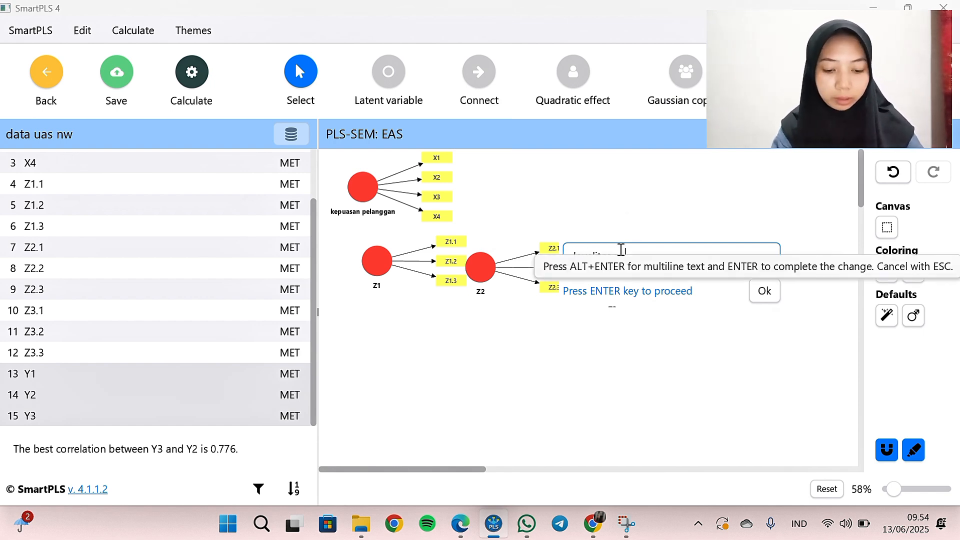
{"action": "key", "text": "Return"}
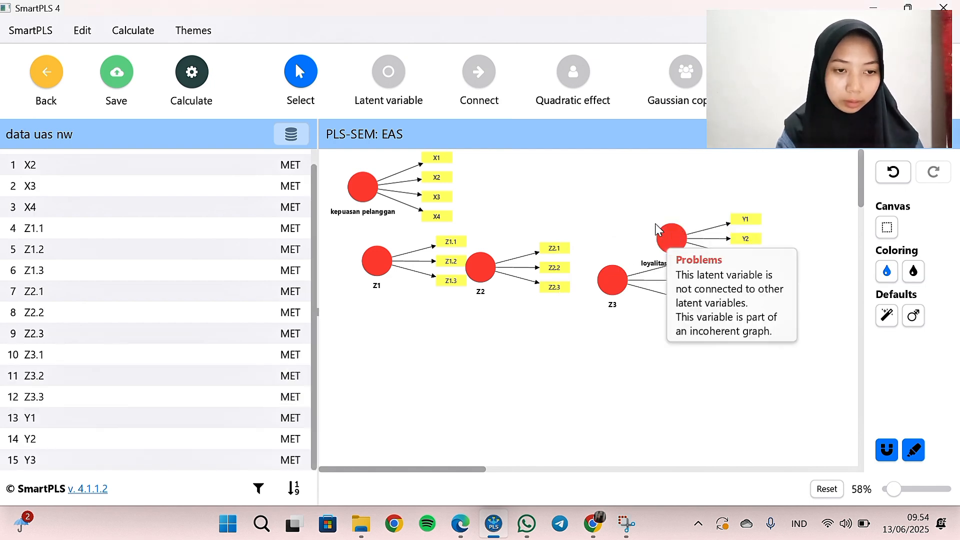
Move loyalitas pelanggan up and to the left so it sits level with kepuasan pelanggan, then deselect it
{"action": "left_click", "coordinate": [664, 244]}
{"action": "left_click_drag", "start_coordinate": [664, 243], "coordinate": [595, 192]}
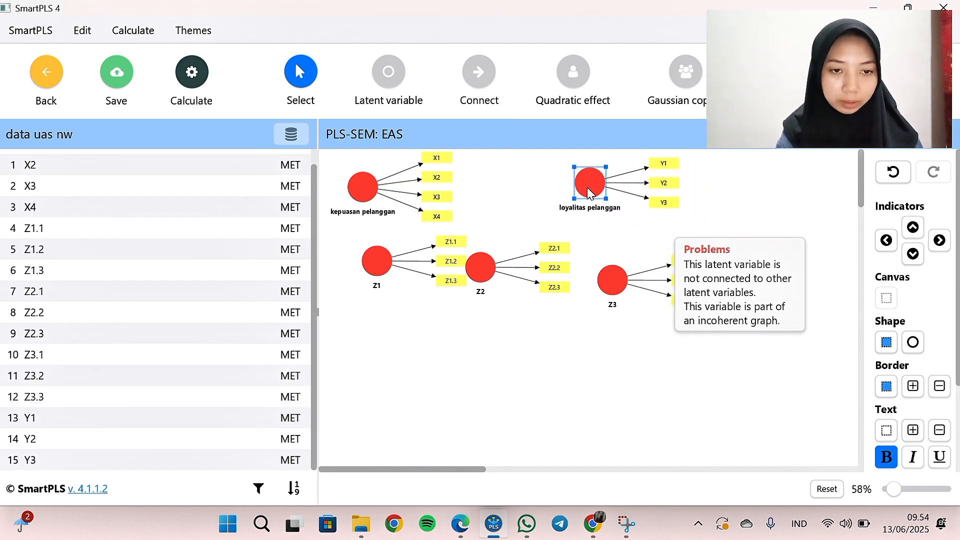
{"action": "left_click", "coordinate": [485, 222]}
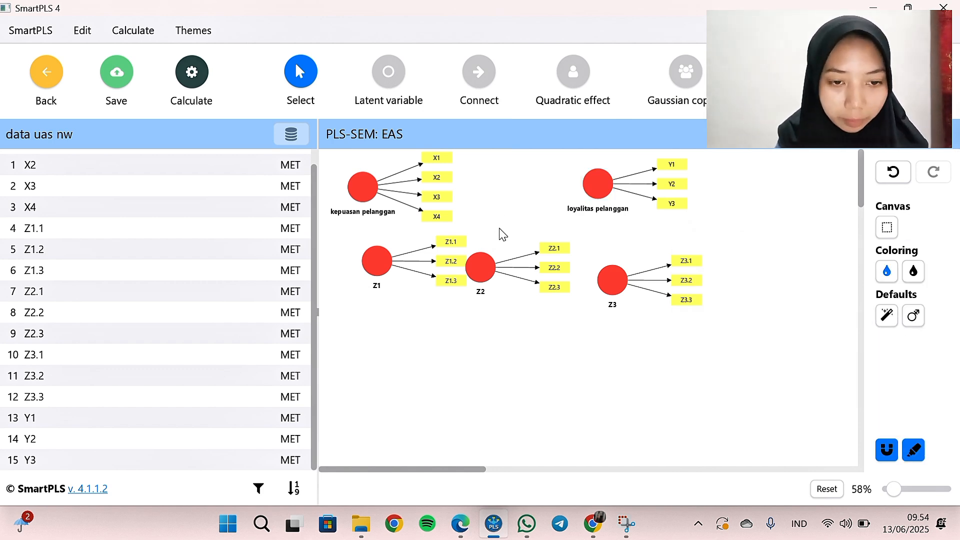
Add a latent variable named "kepercayaan" just above Z2 and assign all indicators from Z1.1 to Z3.3 to it
{"action": "double_click", "coordinate": [500, 229]}
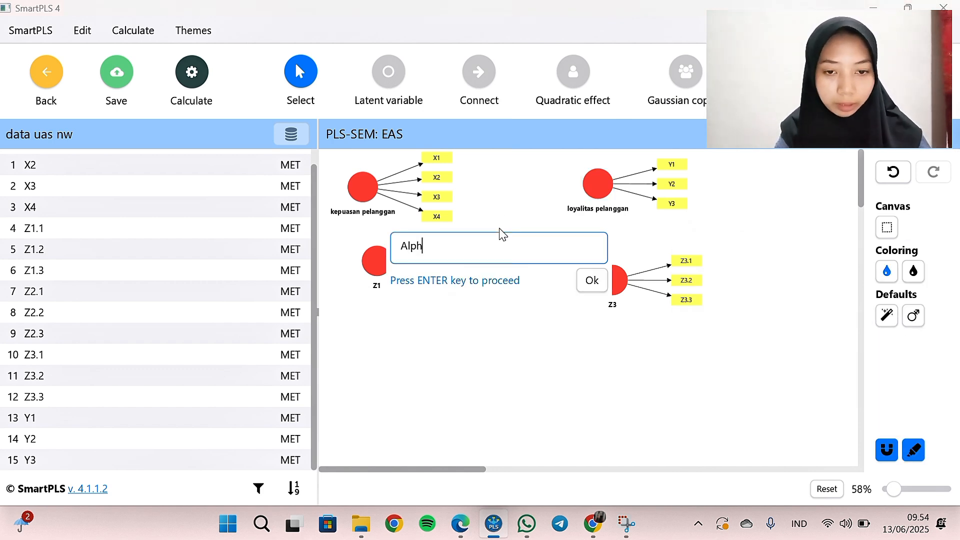
{"action": "key", "text": "BackSpace"}
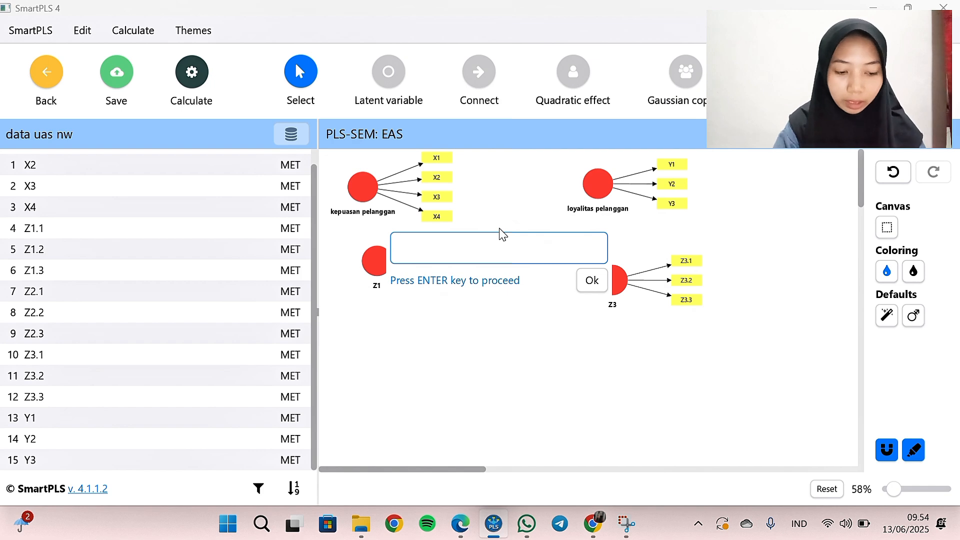
{"action": "type", "text": "kepercayaan"}
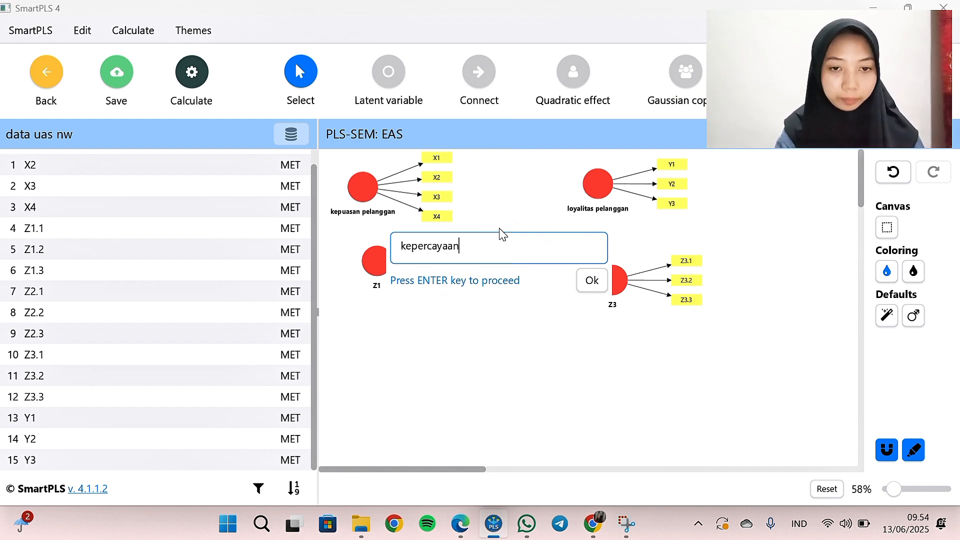
{"action": "key", "text": "Return"}
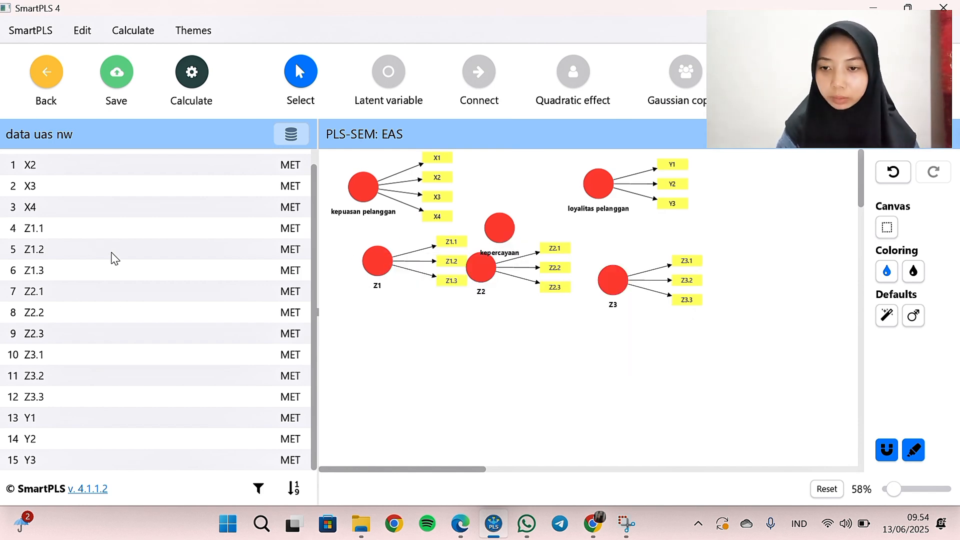
{"action": "left_click", "coordinate": [112, 235]}
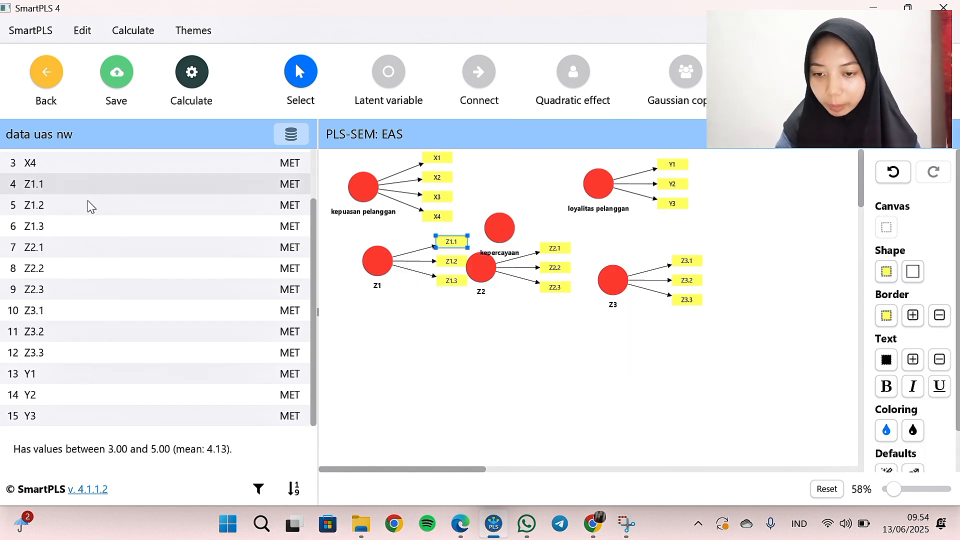
{"action": "left_click", "coordinate": [124, 352], "text": "shift"}
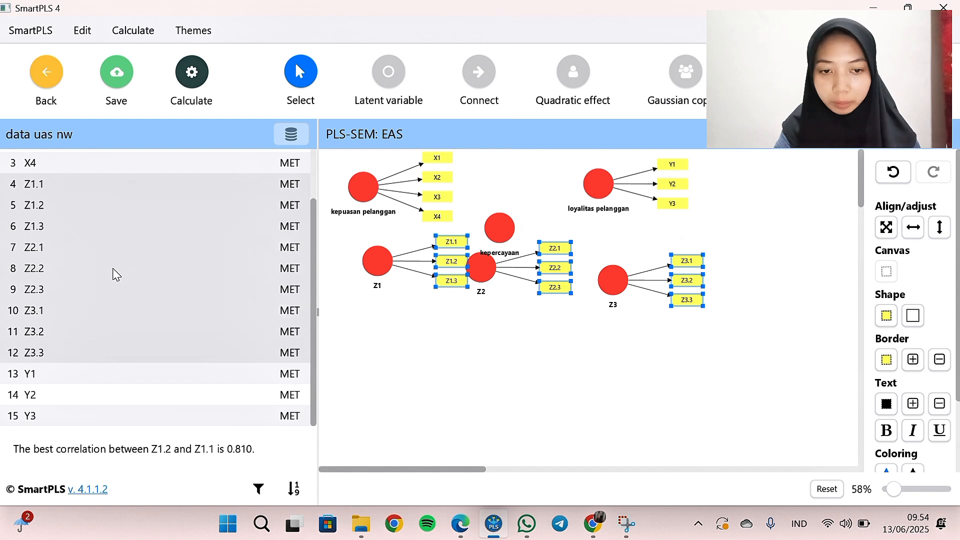
{"action": "left_click_drag", "start_coordinate": [116, 275], "coordinate": [502, 235]}
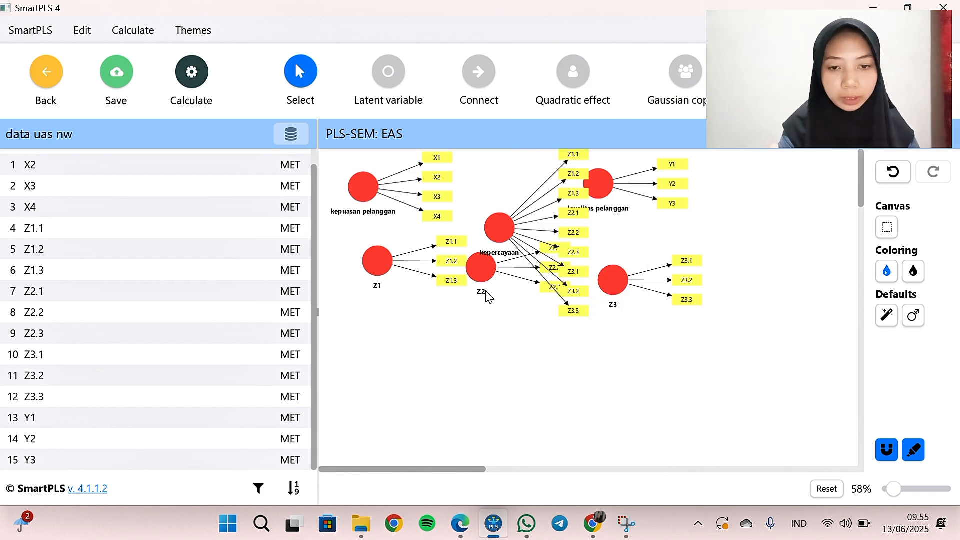
Move Z1, Z2 and Z3 down into one horizontal row below the other latent variables
{"action": "left_click", "coordinate": [378, 261]}
{"action": "left_click_drag", "start_coordinate": [377, 261], "coordinate": [404, 335]}
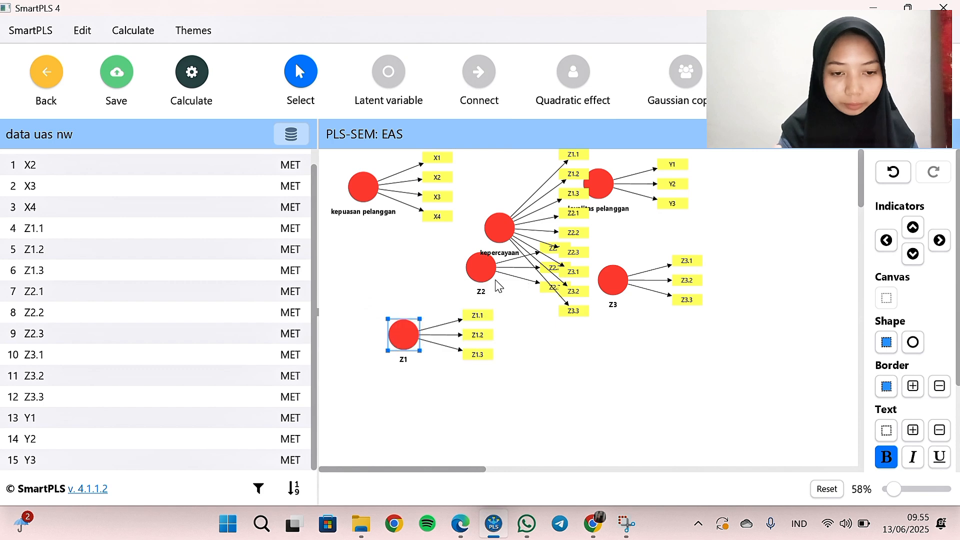
{"action": "left_click_drag", "start_coordinate": [482, 275], "coordinate": [518, 341]}
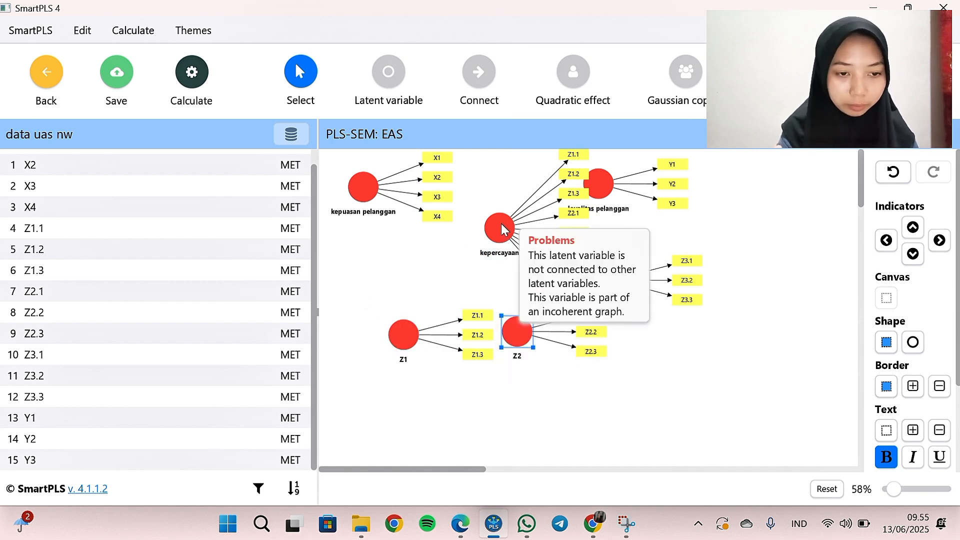
{"action": "left_click_drag", "start_coordinate": [613, 283], "coordinate": [641, 341]}
Shift loyalitas pelanggan and kepuasan pelanggan to the right and center kepercayaan between them above Z2
{"action": "left_click_drag", "start_coordinate": [602, 189], "coordinate": [636, 191]}
{"action": "left_click_drag", "start_coordinate": [376, 192], "coordinate": [417, 190]}
{"action": "left_click_drag", "start_coordinate": [503, 239], "coordinate": [533, 265]}
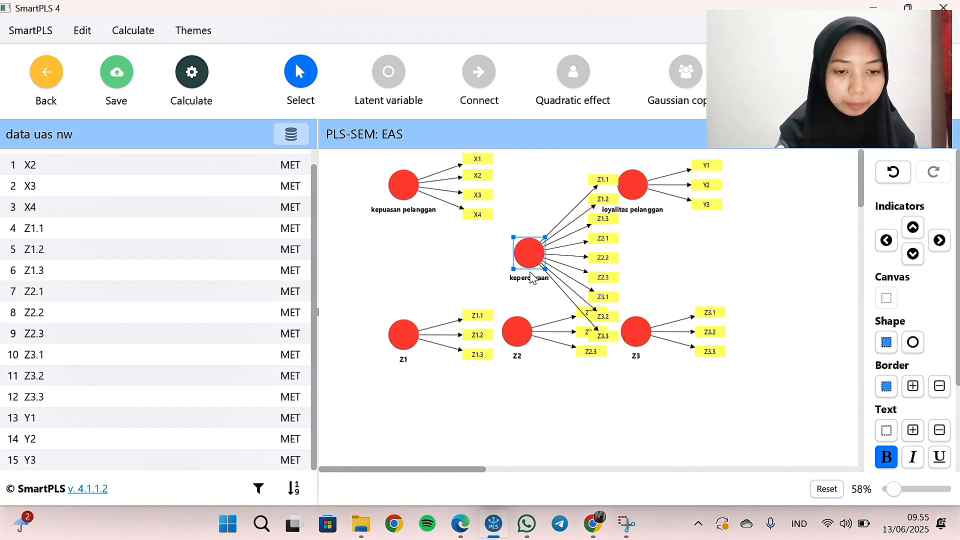
{"action": "left_click", "coordinate": [531, 338]}
Hide the indicators of the kepercayaan latent variable
{"action": "left_click", "coordinate": [529, 252]}
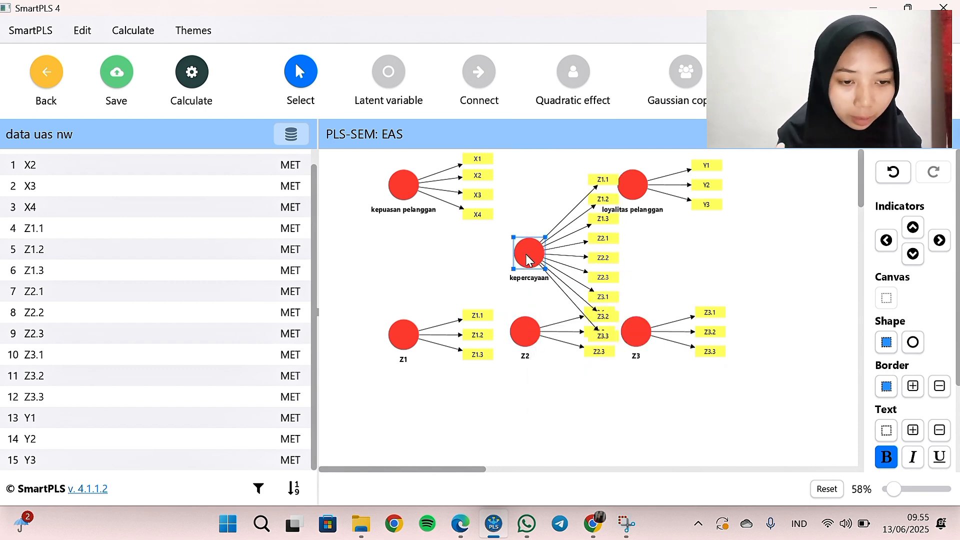
{"action": "right_click", "coordinate": [528, 253]}
{"action": "left_click", "coordinate": [575, 330]}
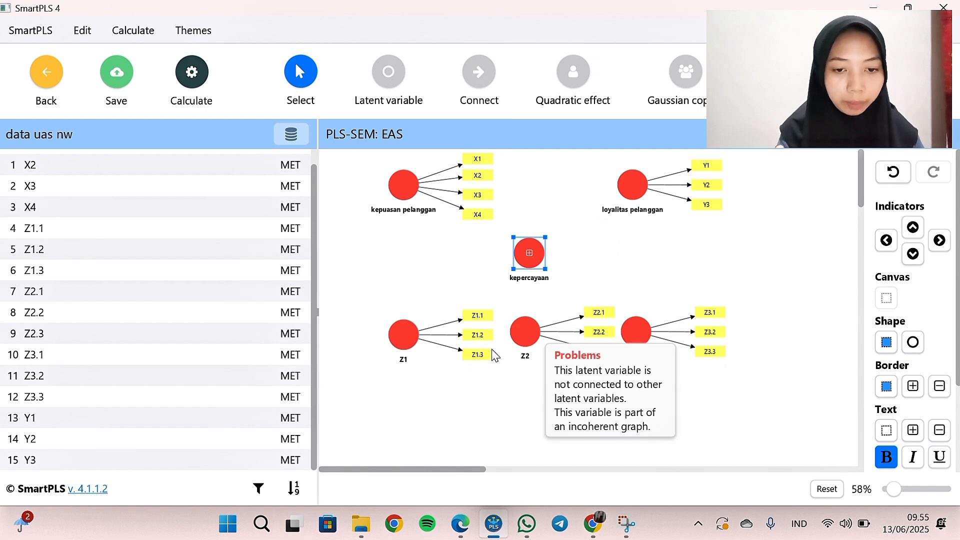
Place the indicators of Z1, Z2 and Z3 below their latent variables
{"action": "left_click", "coordinate": [409, 326]}
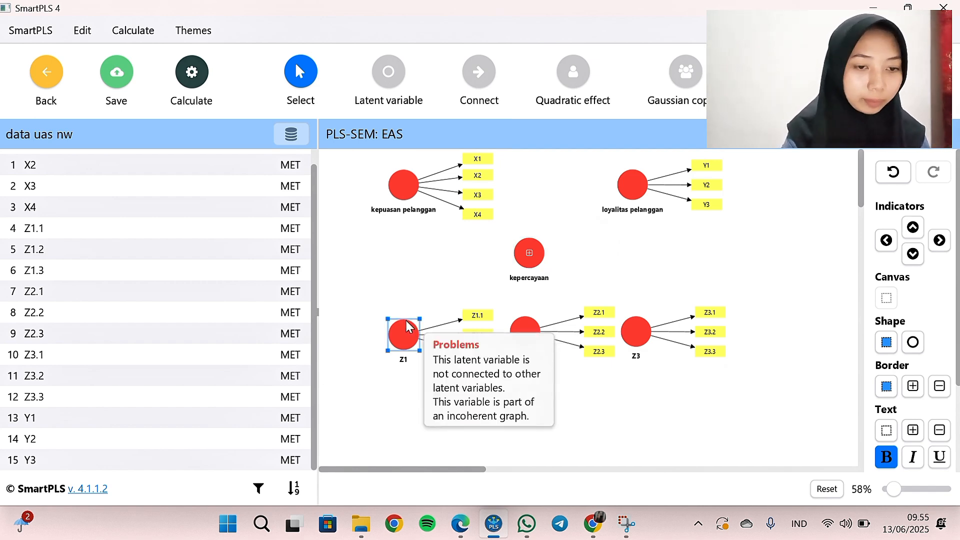
{"action": "left_click", "coordinate": [913, 253]}
{"action": "left_click", "coordinate": [525, 332]}
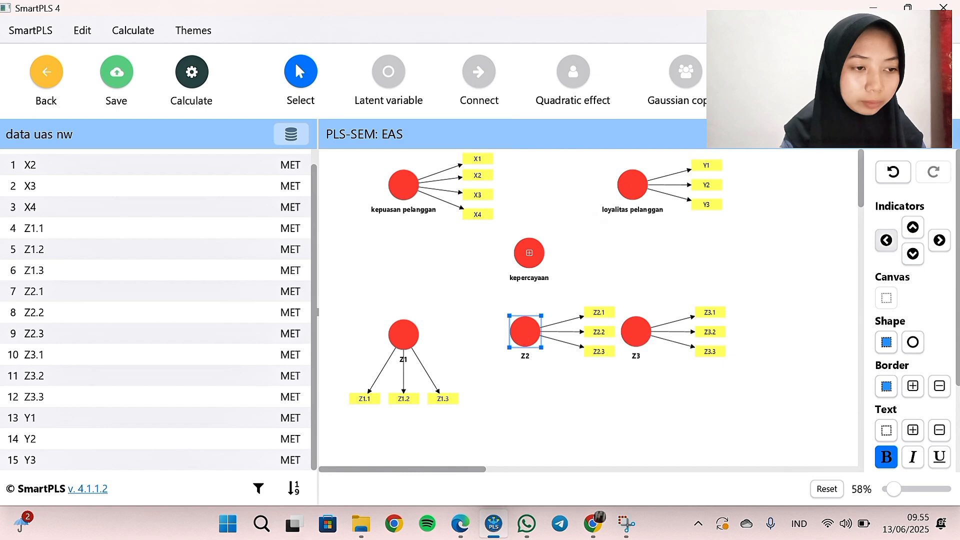
{"action": "left_click", "coordinate": [635, 329]}
{"action": "left_click", "coordinate": [913, 254]}
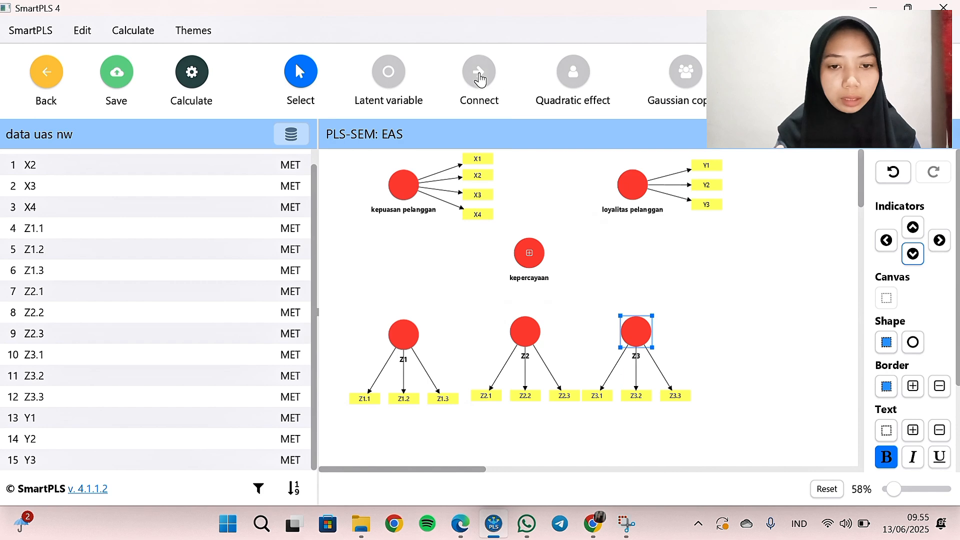
{"action": "left_click", "coordinate": [478, 75]}
{"action": "mouse_move", "coordinate": [402, 189]}
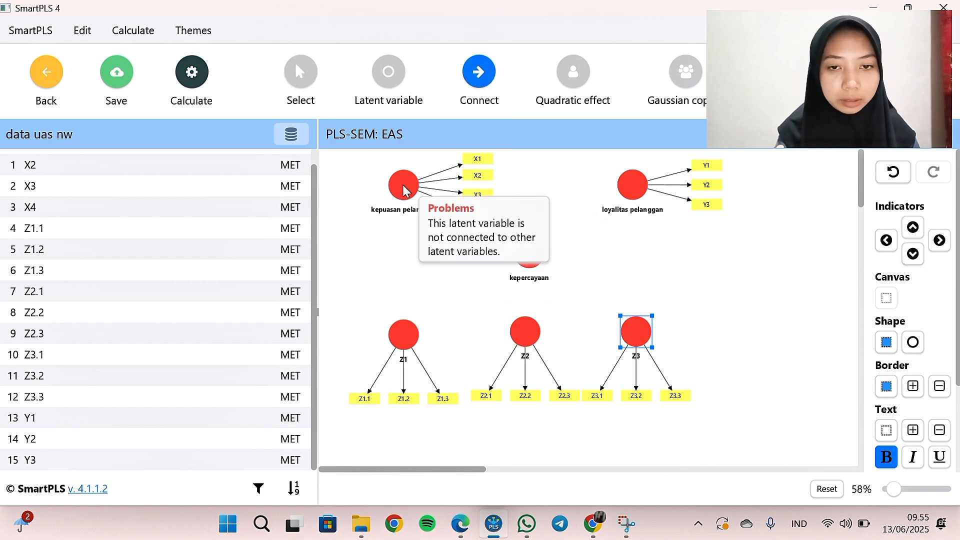
{"action": "left_click", "coordinate": [301, 74]}
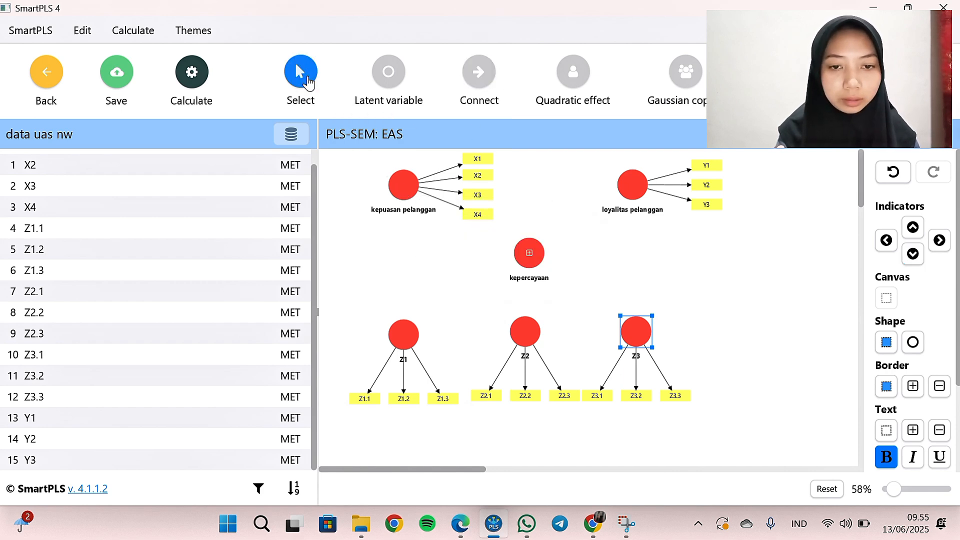
Place kepuasan pelanggan's indicators on its left side and adjust the positions of kepuasan pelanggan, loyalitas pelanggan and kepercayaan
{"action": "left_click", "coordinate": [404, 185]}
{"action": "left_click", "coordinate": [886, 240]}
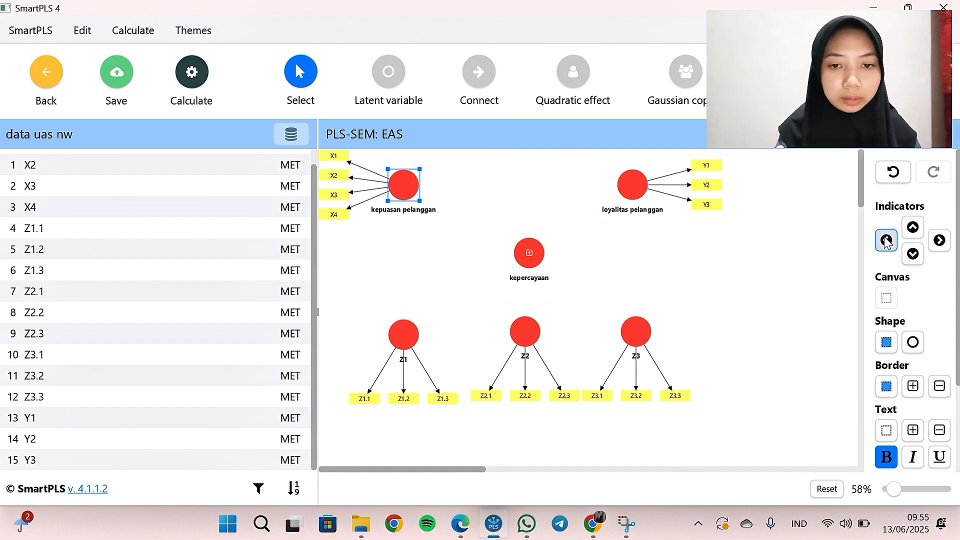
{"action": "left_click_drag", "start_coordinate": [403, 184], "coordinate": [411, 184]}
{"action": "left_click_drag", "start_coordinate": [633, 195], "coordinate": [609, 198]}
{"action": "left_click_drag", "start_coordinate": [539, 255], "coordinate": [534, 255]}
Connect kepuasan pelanggan to loyalitas pelanggan with a structural path
{"action": "left_click", "coordinate": [474, 95]}
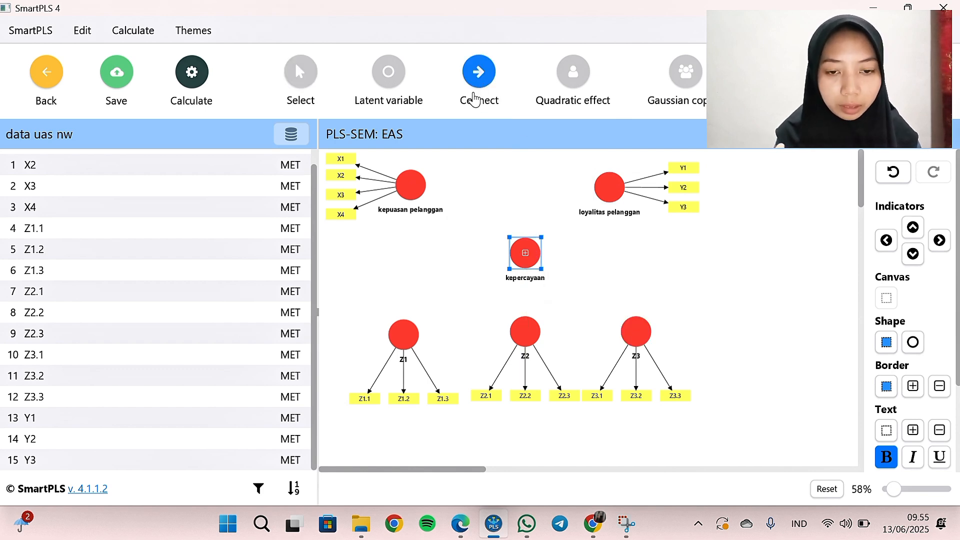
{"action": "left_click", "coordinate": [406, 192]}
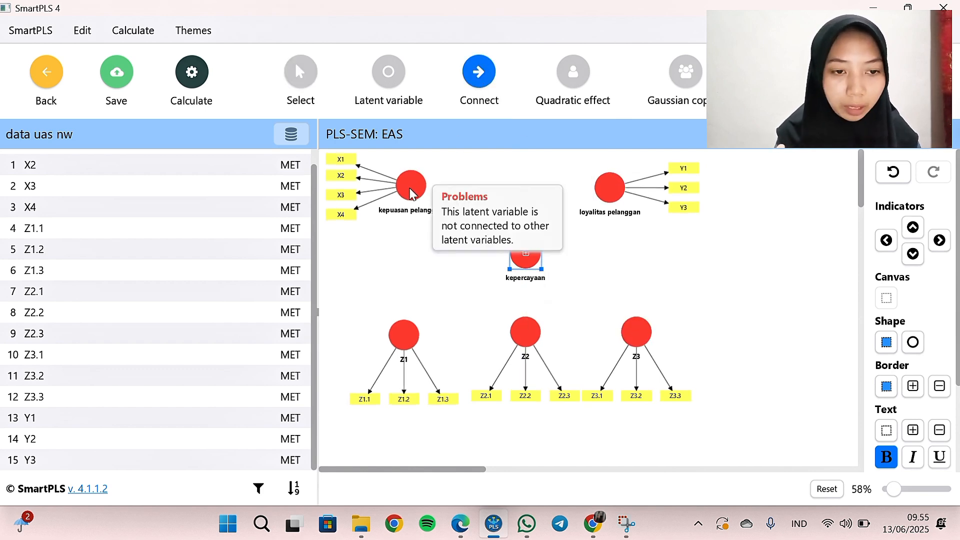
{"action": "left_click", "coordinate": [607, 193]}
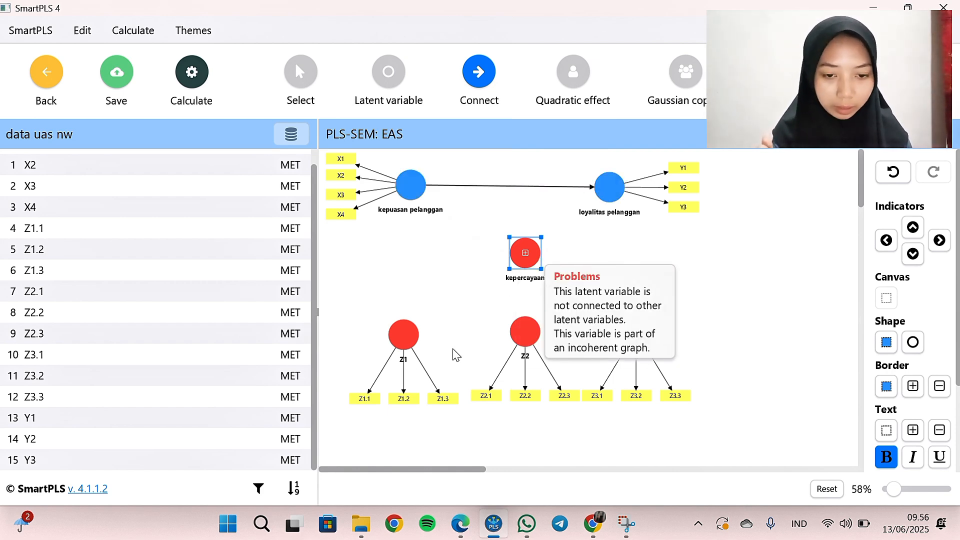
Connect Z1, Z2 and Z3 to kepercayaan, and kepercayaan to the path from kepuasan pelanggan to loyalitas pelanggan as a moderator
{"action": "left_click", "coordinate": [405, 336]}
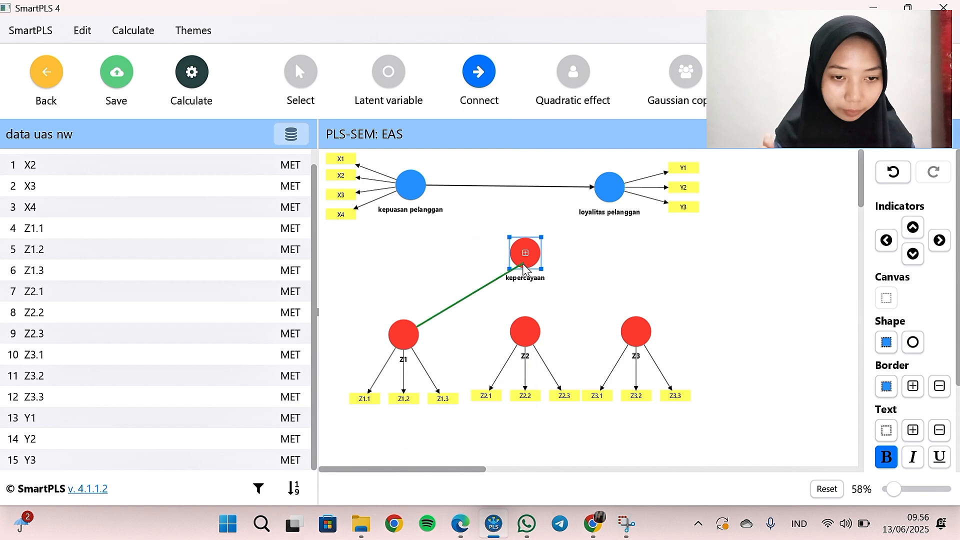
{"action": "left_click", "coordinate": [520, 271]}
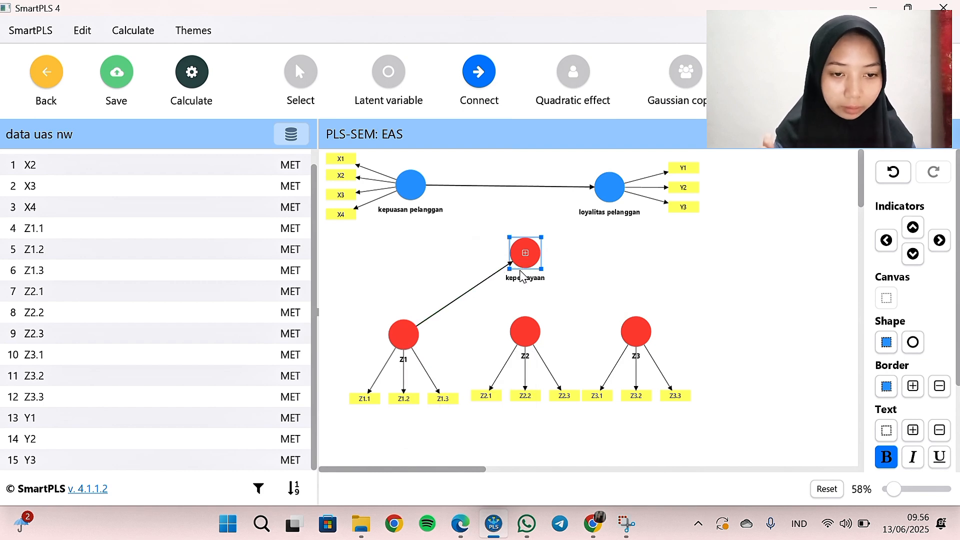
{"action": "left_click", "coordinate": [526, 331]}
{"action": "left_click", "coordinate": [525, 260]}
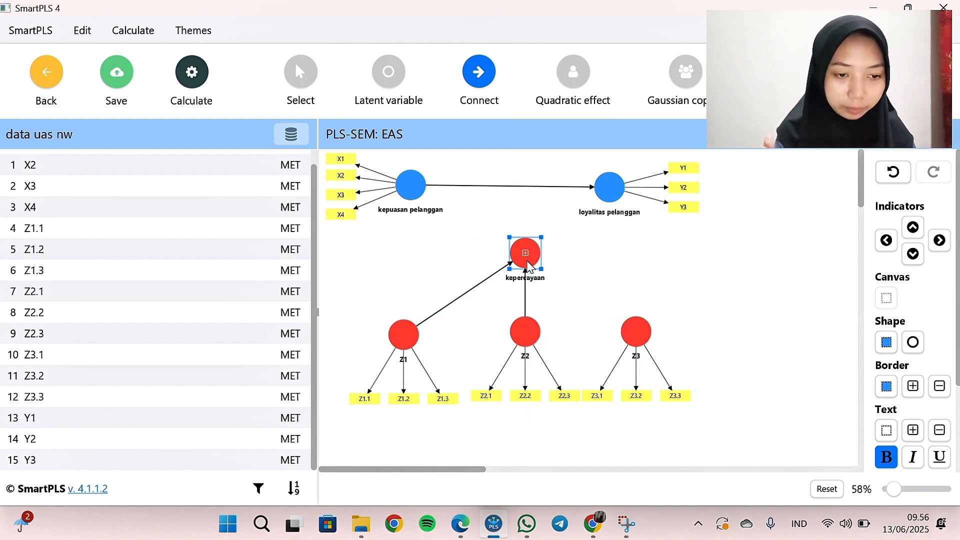
{"action": "left_click", "coordinate": [645, 331]}
{"action": "left_click", "coordinate": [537, 263]}
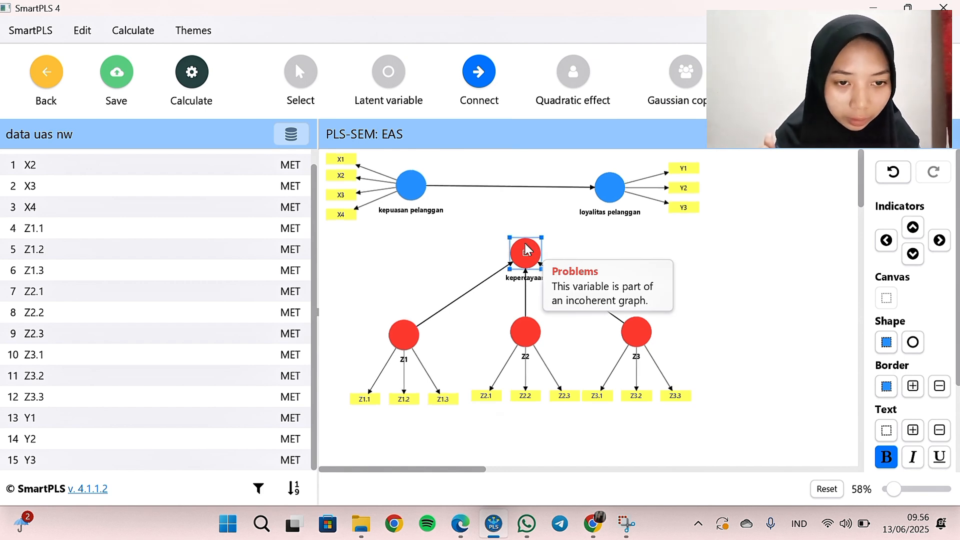
{"action": "left_click", "coordinate": [527, 249]}
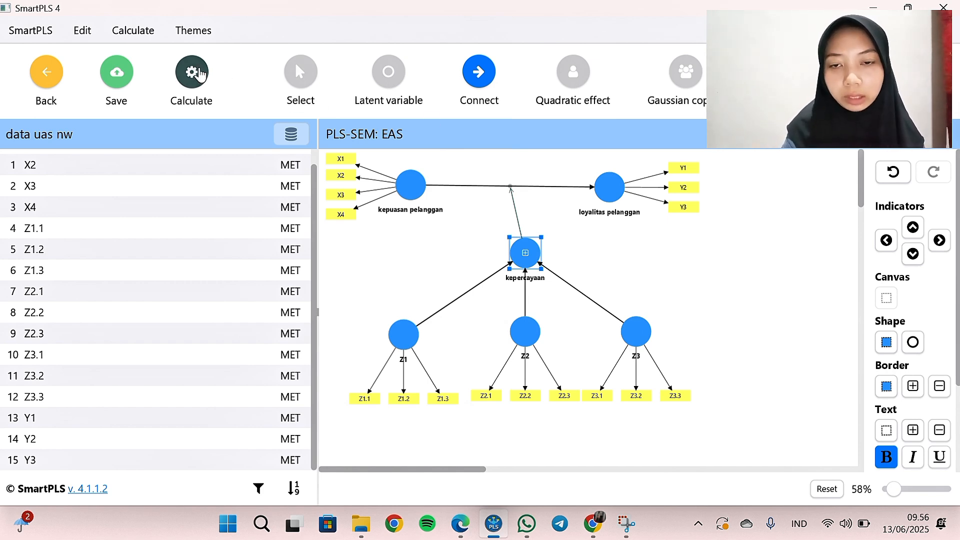
Calculate the model with the standard PLS-SEM algorithm, using the Path weighting scheme and standardized results, and open its report
{"action": "left_click", "coordinate": [200, 74]}
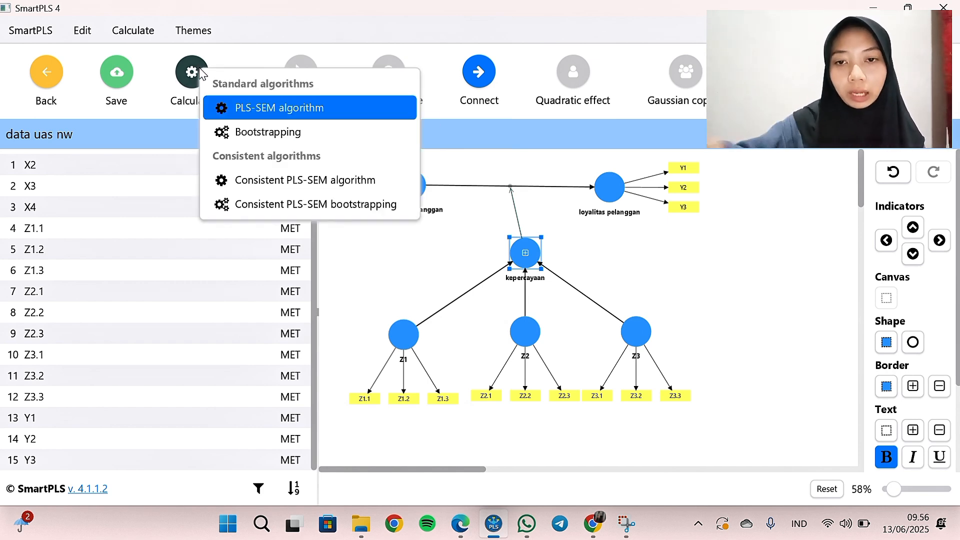
{"action": "left_click", "coordinate": [317, 112]}
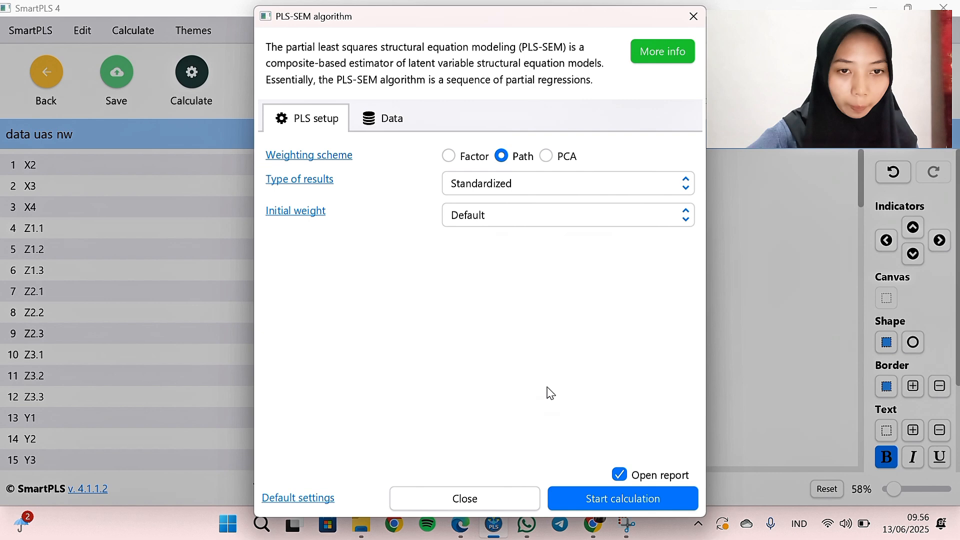
{"action": "left_click", "coordinate": [624, 494]}
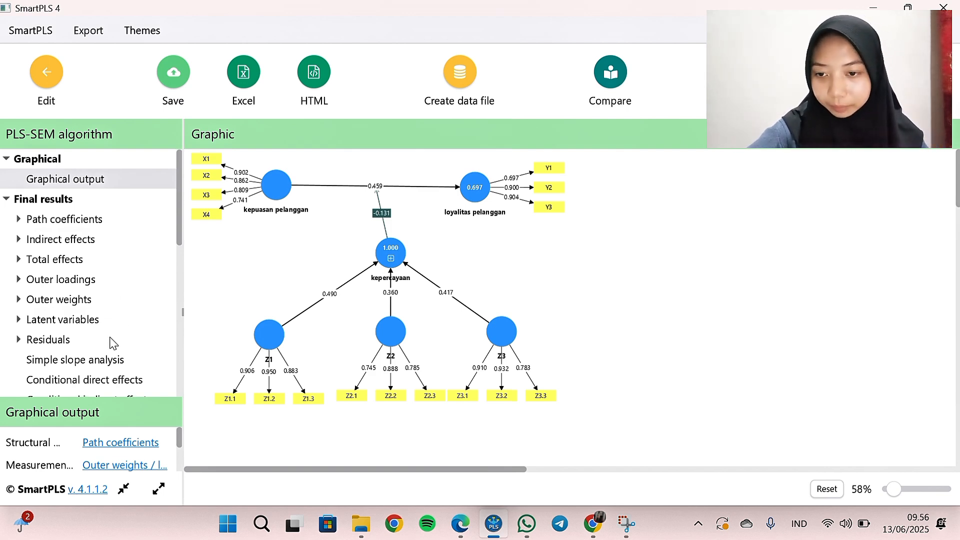
Examine the outer loadings matrix and the discriminant validity results, including the cross loadings, in the PLS-SEM report
{"action": "scroll", "coordinate": [113, 342], "scroll_direction": "down", "scroll_amount": 1}
{"action": "left_click", "coordinate": [90, 270]}
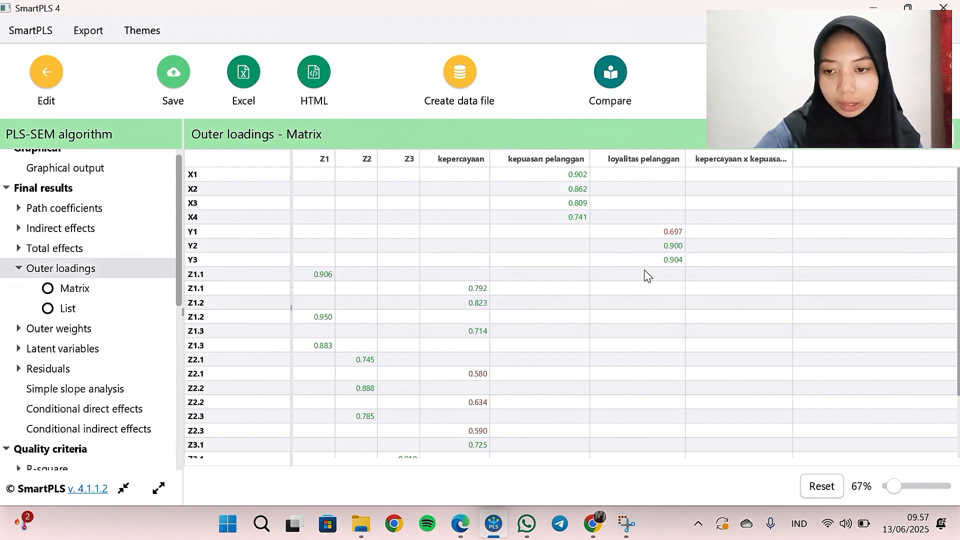
{"action": "scroll", "coordinate": [124, 305], "scroll_direction": "down", "scroll_amount": 5}
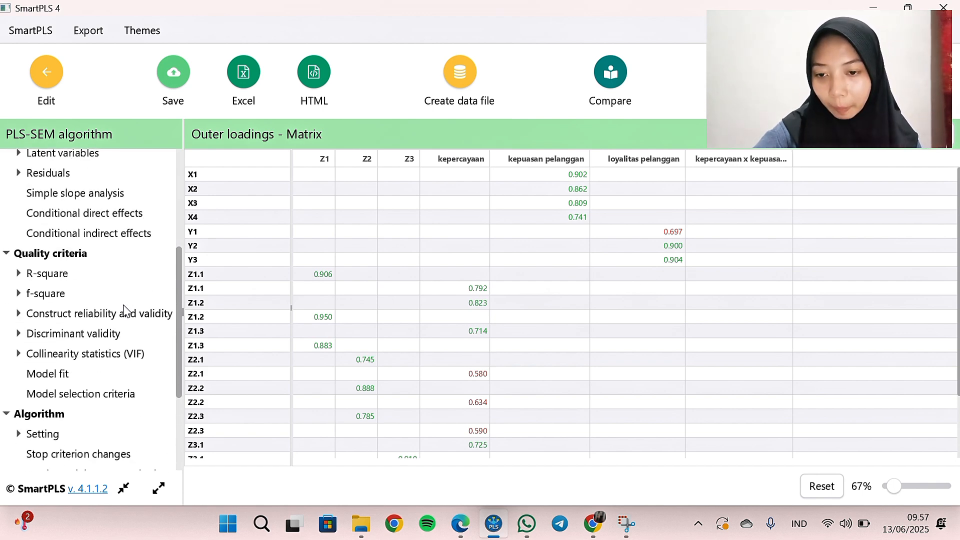
{"action": "left_click", "coordinate": [96, 332]}
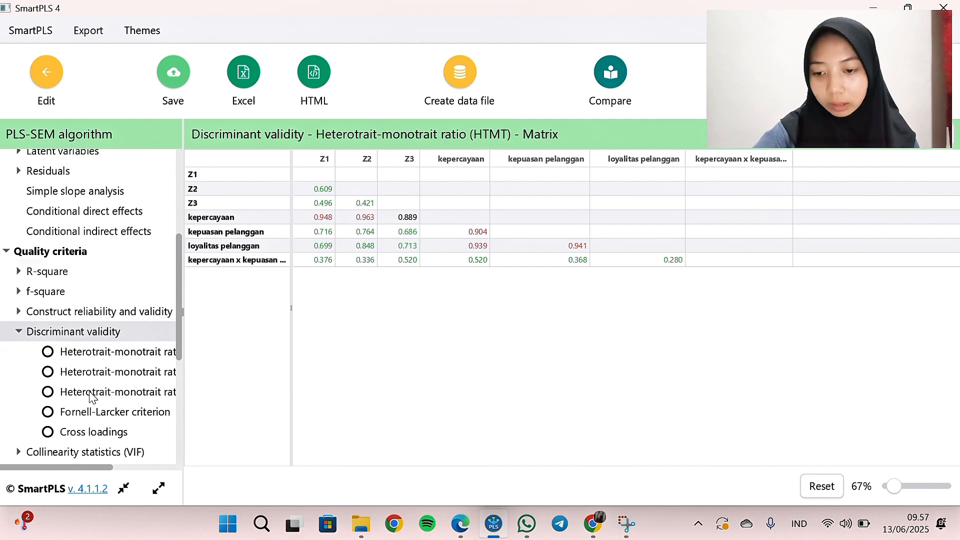
{"action": "left_click", "coordinate": [94, 433]}
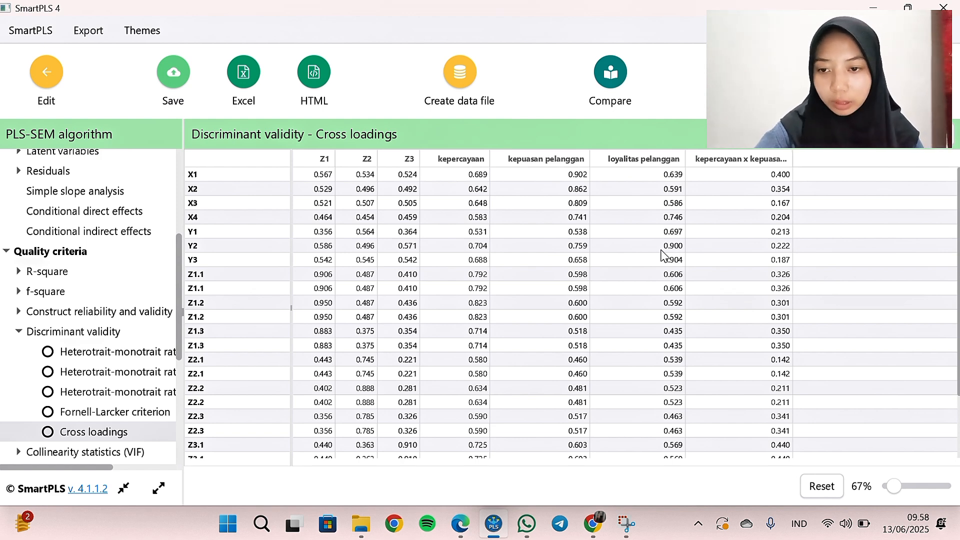
Examine the construct reliability and validity overview and the R-square overview in the quality criteria
{"action": "left_click", "coordinate": [141, 313]}
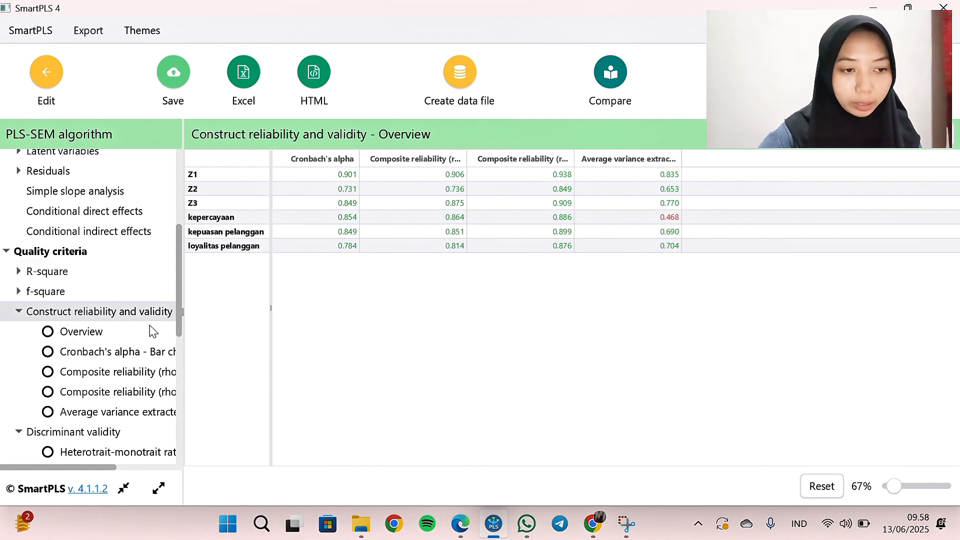
{"action": "scroll", "coordinate": [131, 327], "scroll_direction": "down", "scroll_amount": 5}
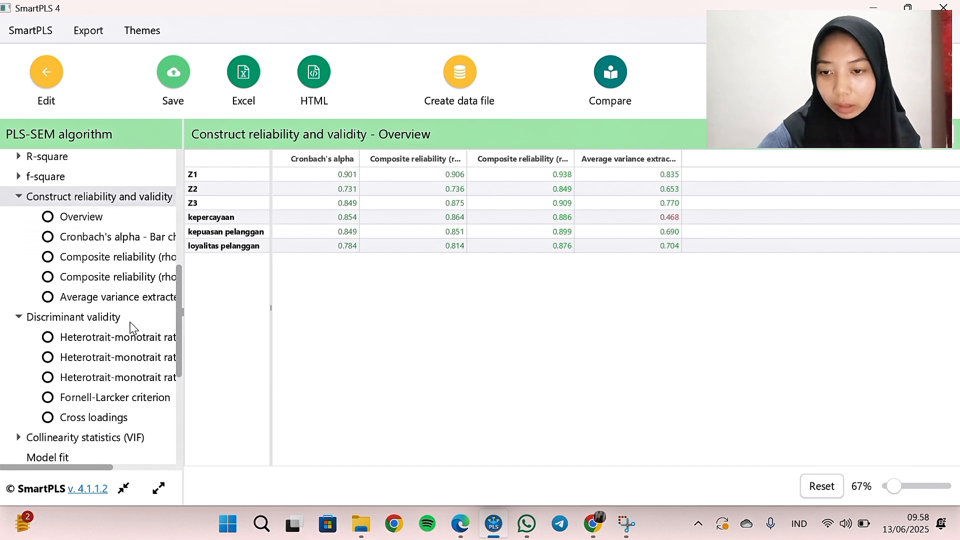
{"action": "scroll", "coordinate": [129, 324], "scroll_direction": "up", "scroll_amount": 4}
{"action": "left_click", "coordinate": [70, 252]}
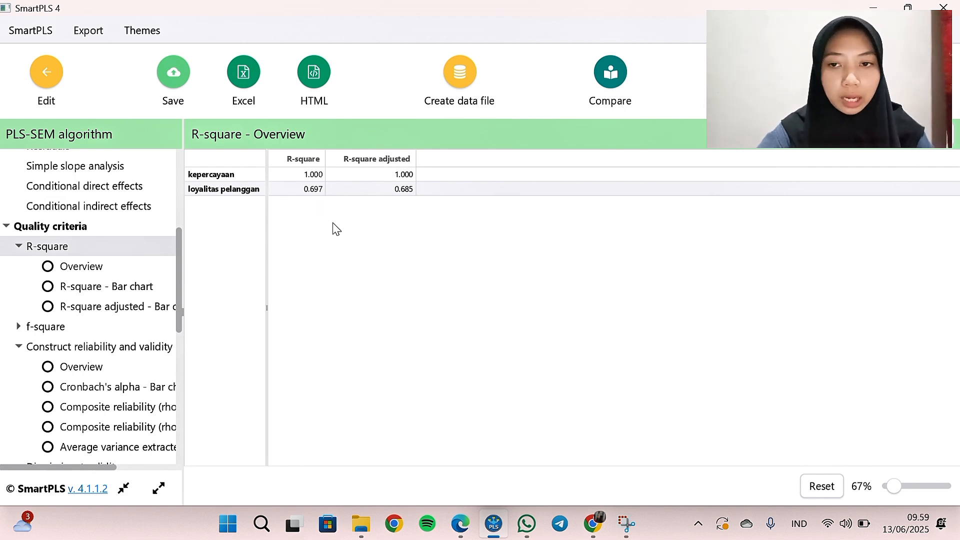
Return to the model and run standard Bootstrapping with 5000 subsamples and a one-tailed test
{"action": "left_click", "coordinate": [47, 71]}
{"action": "left_click", "coordinate": [181, 65]}
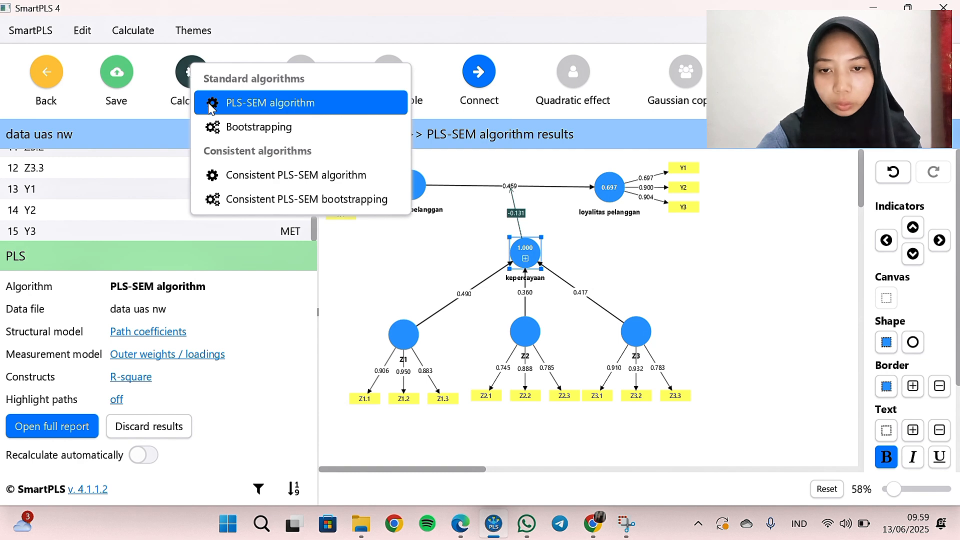
{"action": "left_click", "coordinate": [235, 129]}
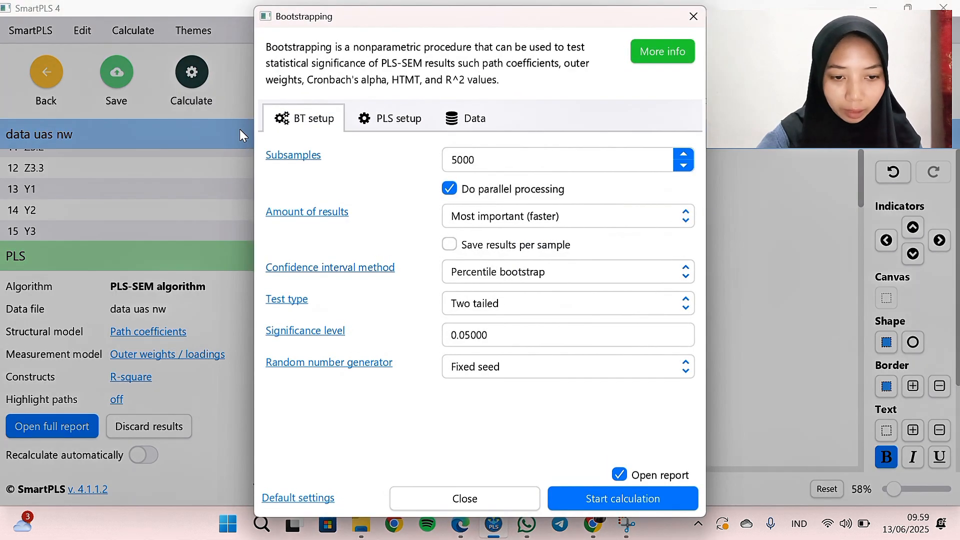
{"action": "left_click", "coordinate": [535, 307]}
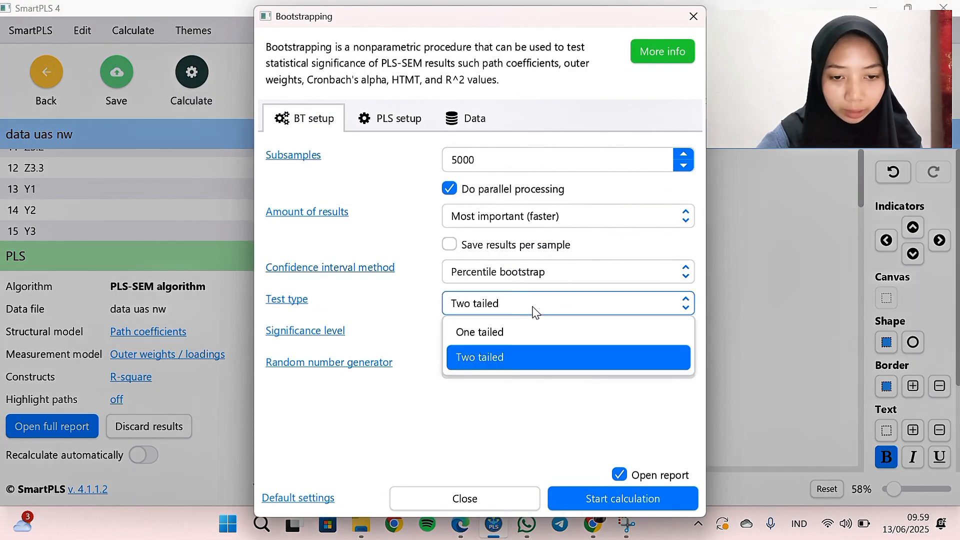
{"action": "left_click", "coordinate": [519, 335]}
{"action": "left_click", "coordinate": [596, 497]}
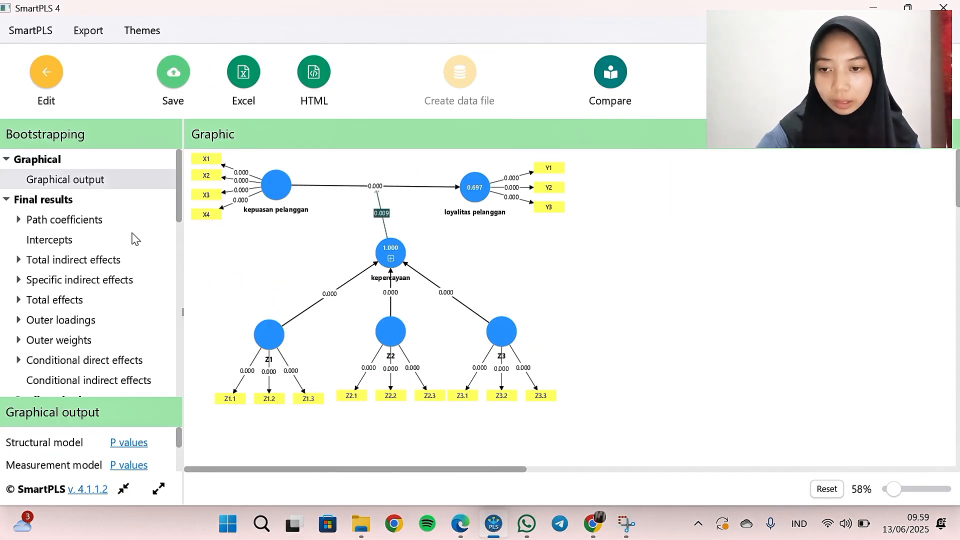
Examine the bootstrapped path coefficients with their T statistics and P values, widening the path name column
{"action": "left_click", "coordinate": [116, 222]}
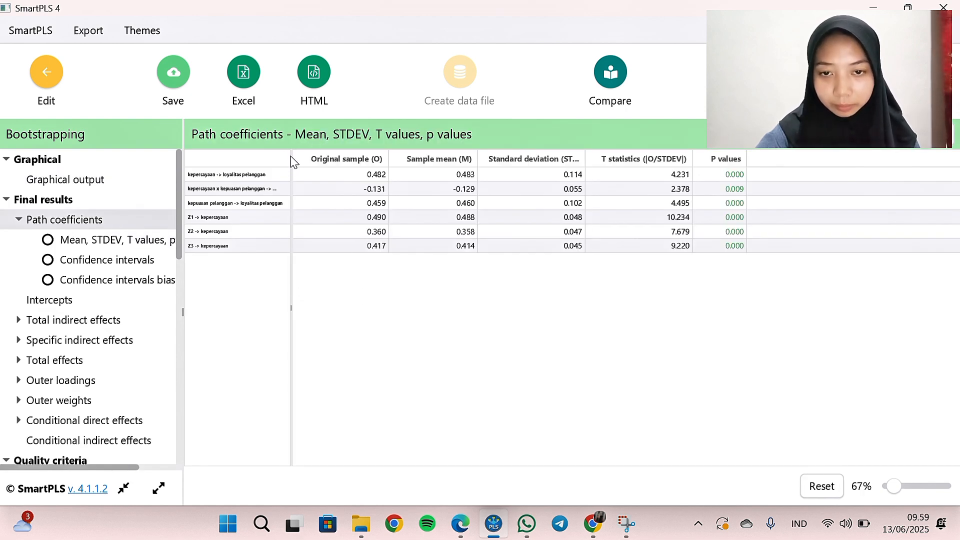
{"action": "left_click_drag", "start_coordinate": [291, 156], "coordinate": [321, 156]}
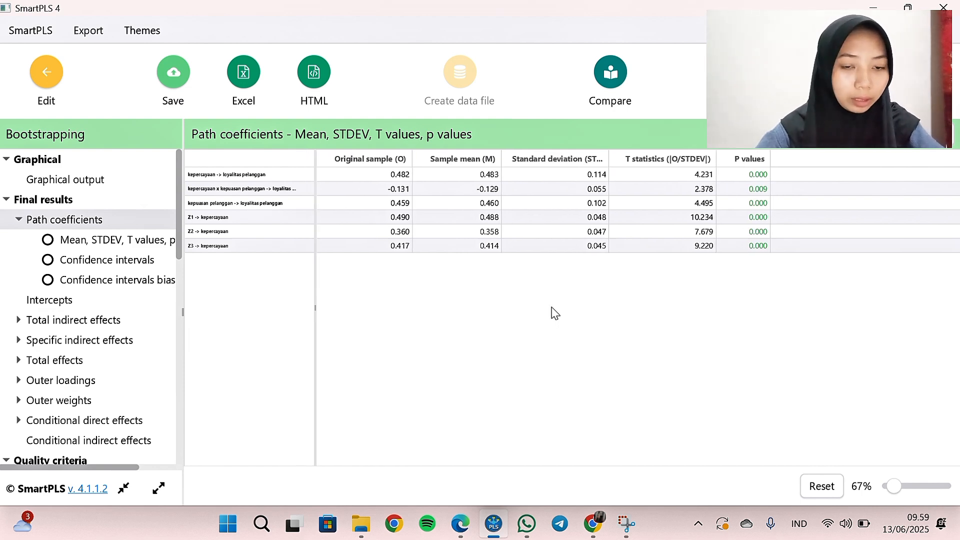